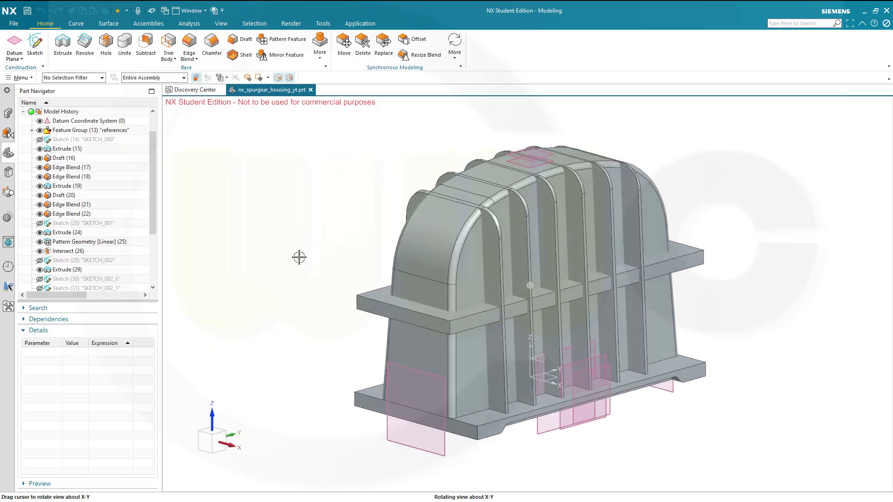
Step: Hide all solid bodies of the housing, leaving the datum planes and coordinate system displayed
click(214, 11)
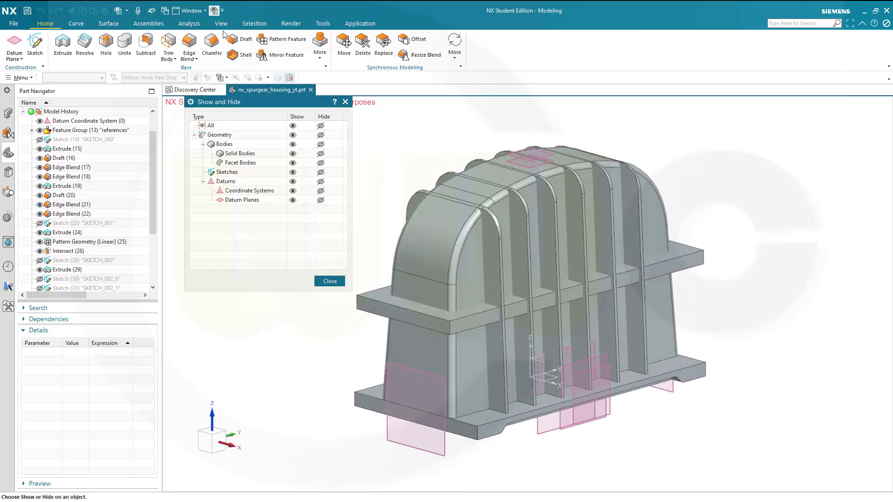
click(320, 153)
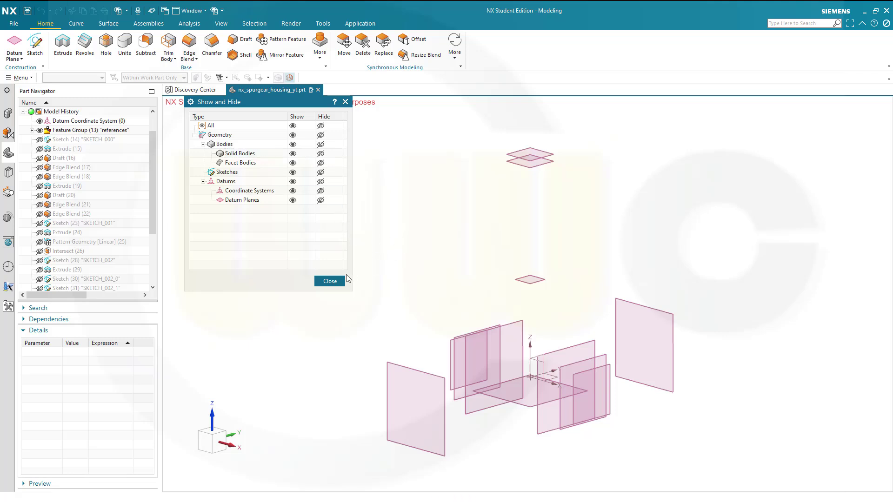
click(329, 281)
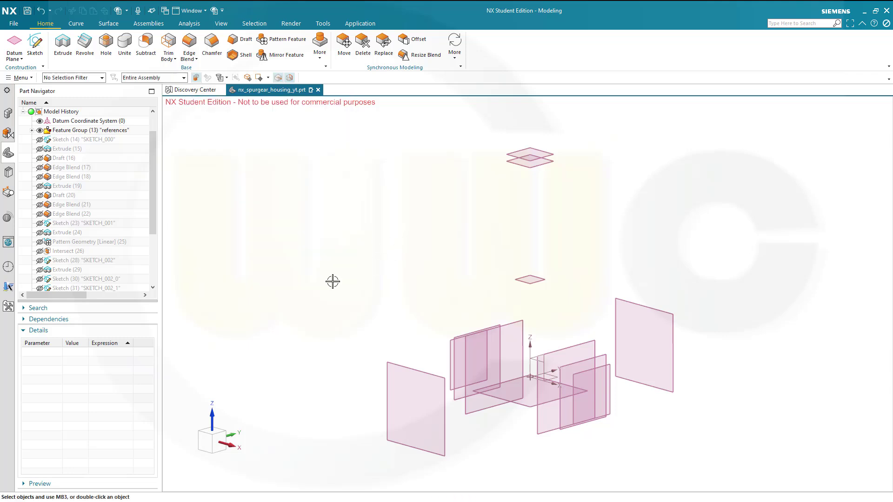
Step: Create a point at absolute work part coordinates X 0, Y -57.5, Z 85 mm
middle_drag(314, 269, 155, 113)
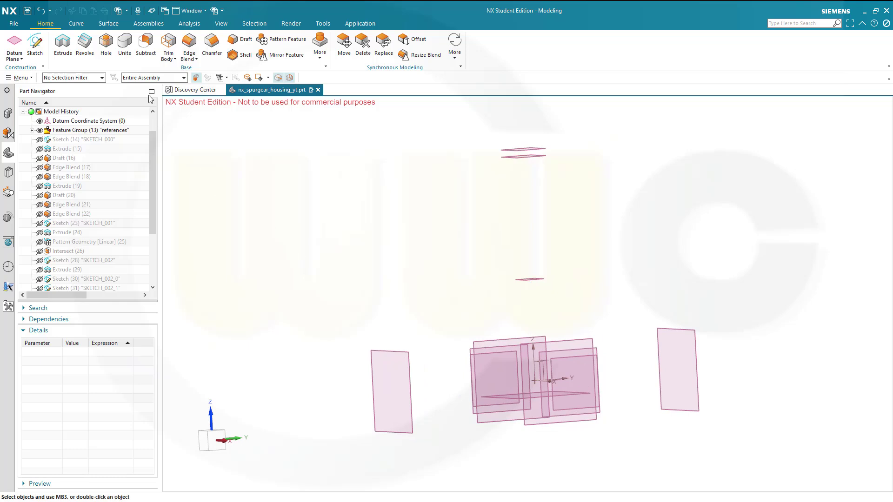
click(76, 24)
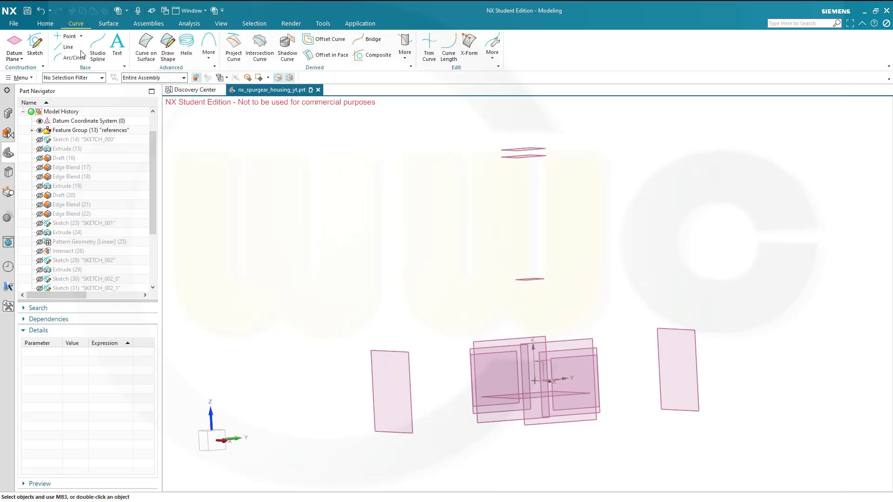
click(70, 37)
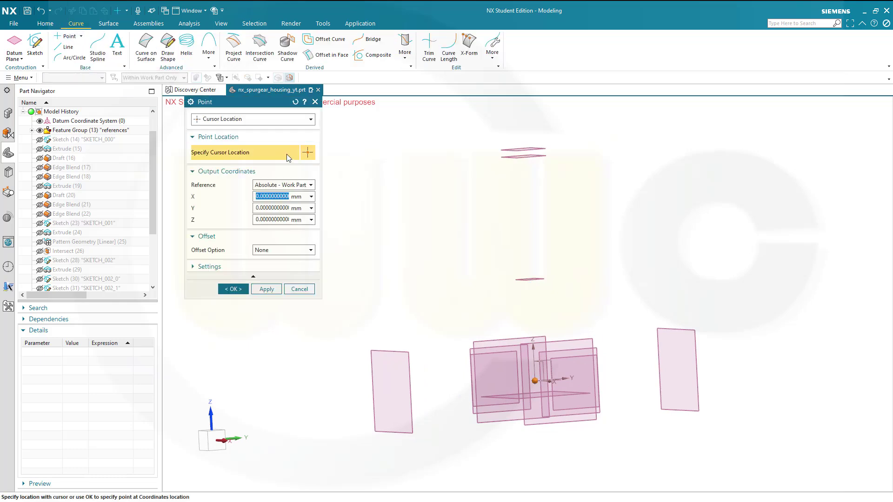
click(311, 121)
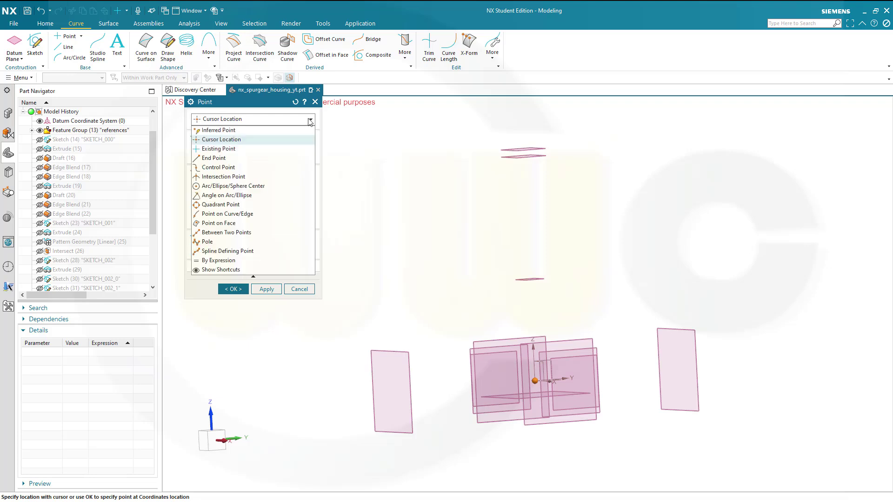
click(246, 131)
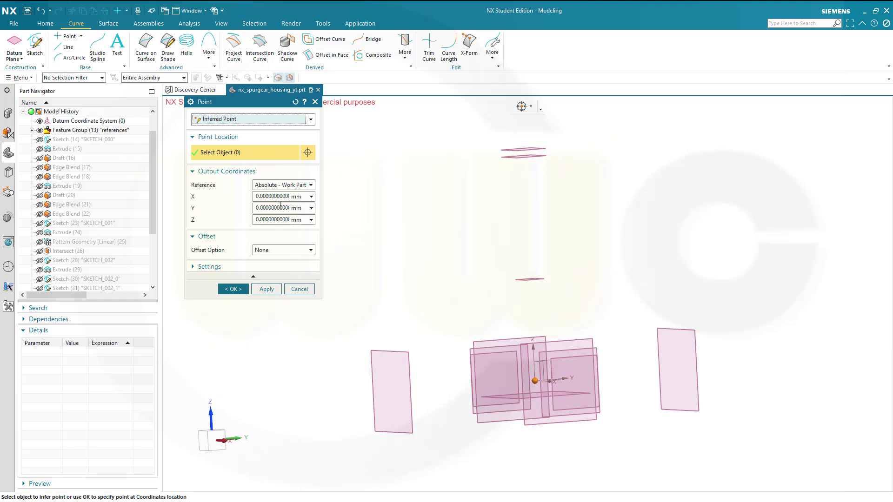
double_click(257, 207)
text(-)
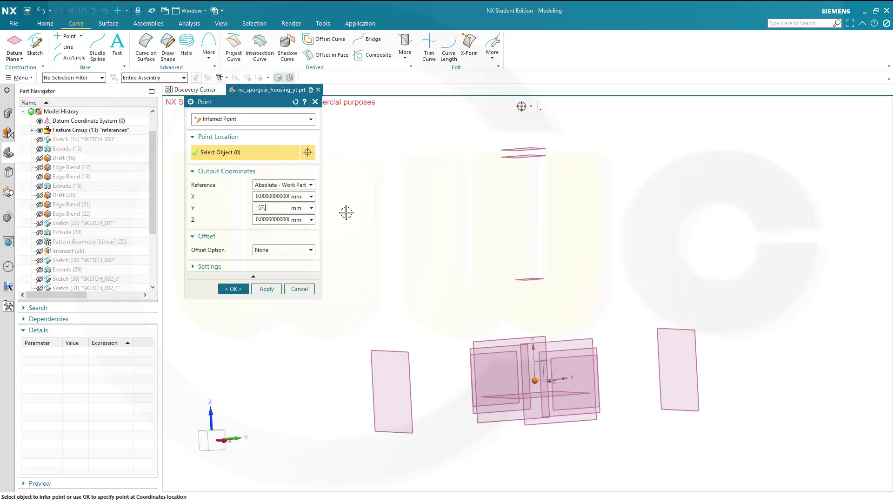
click(255, 220)
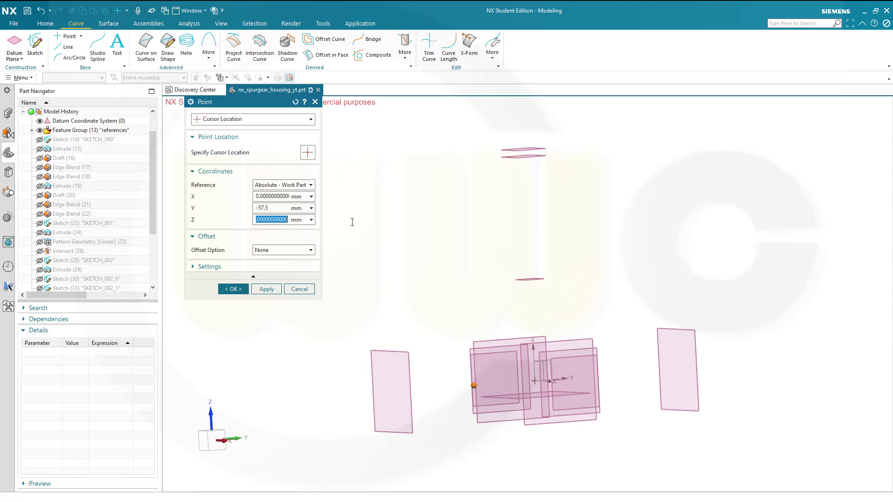
text(85)
click(271, 289)
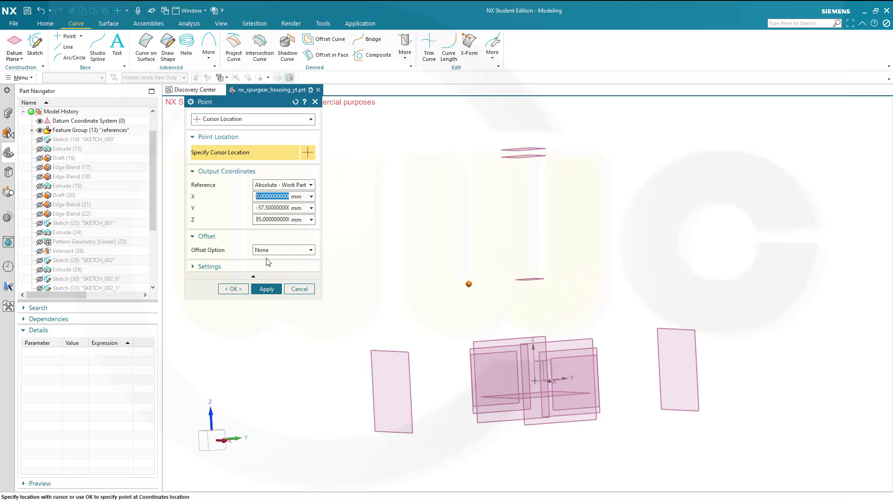
Step: Create a second point offset from the first along the positive Y-axis with the Along Vector offset option
click(311, 251)
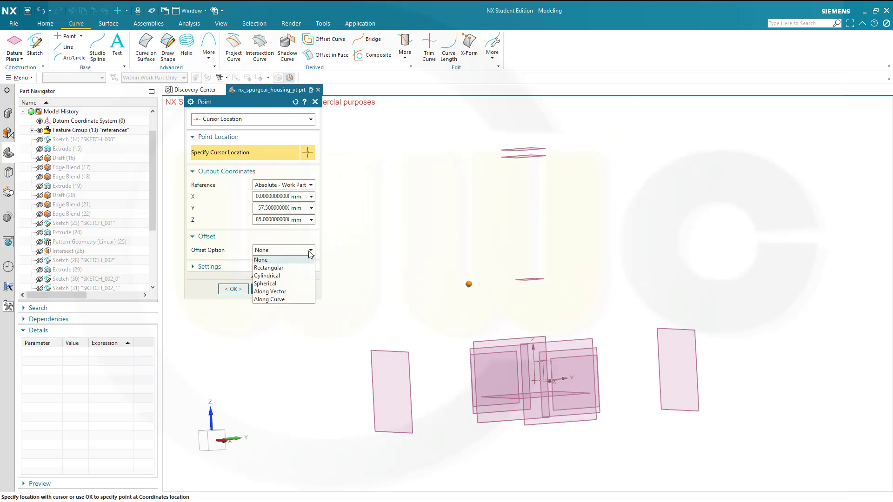
click(291, 268)
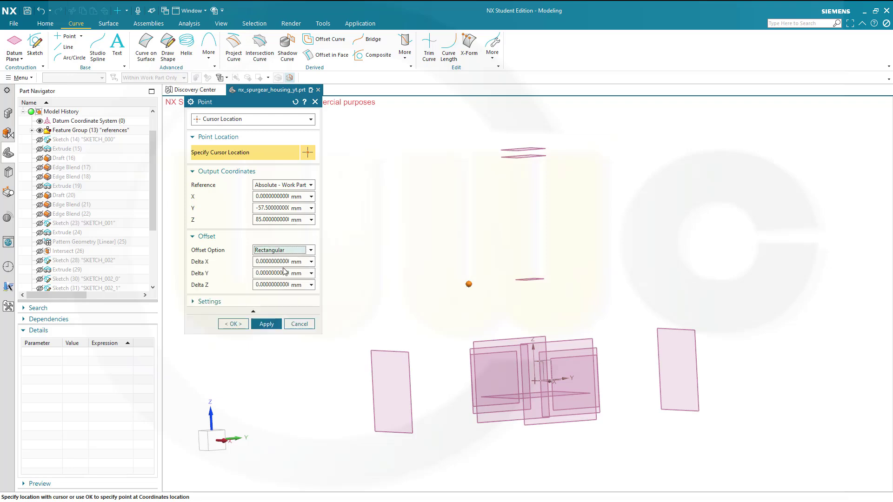
click(311, 250)
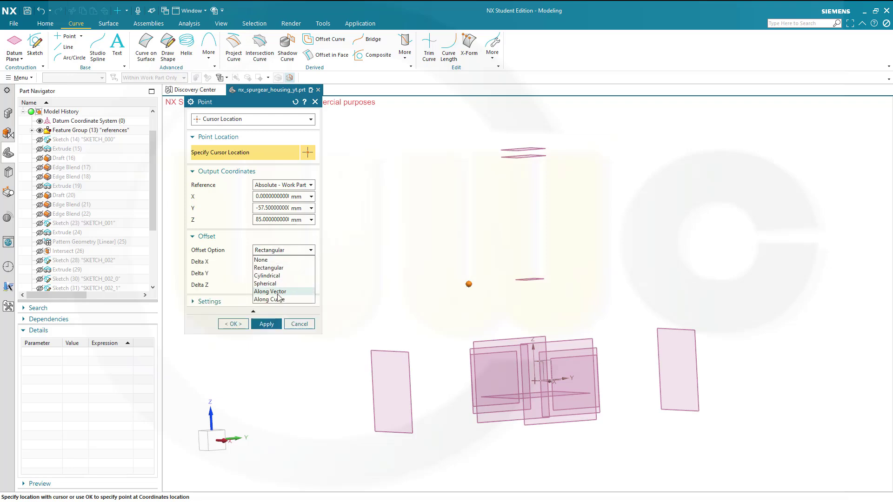
click(292, 292)
click(548, 292)
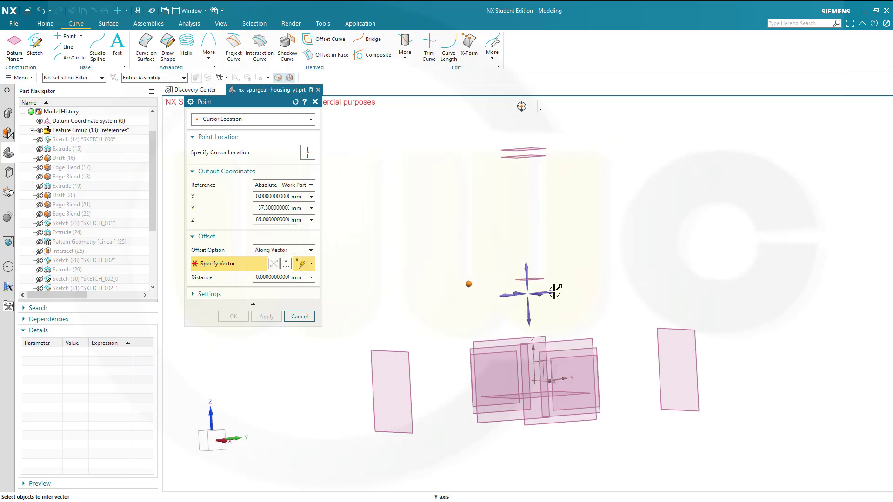
click(256, 278)
text(1)
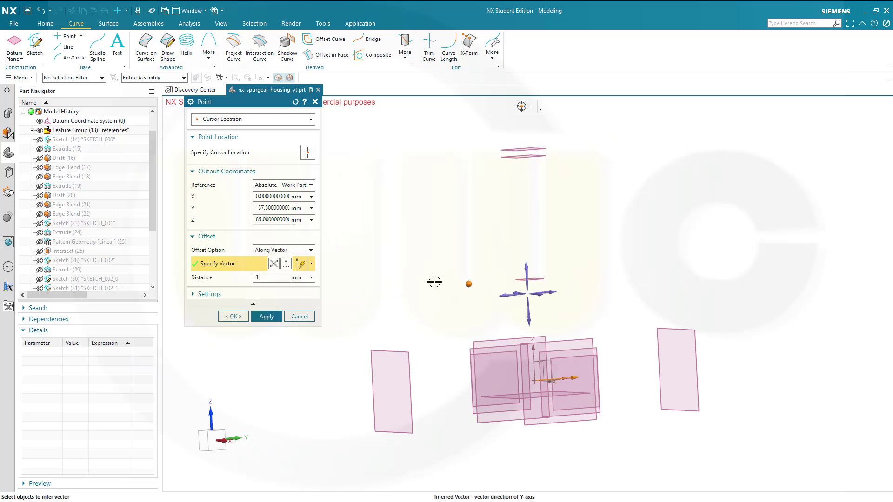
click(232, 317)
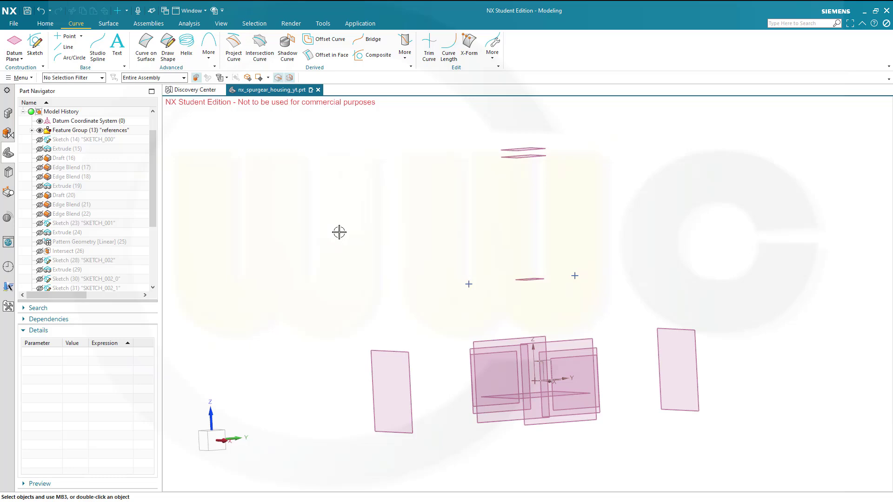
Step: Start a new sketch on the Right principal plane
mouse_move(347, 256)
middle_down()
mouse_move(333, 268)
mouse_move(344, 268)
middle_up()
click(35, 44)
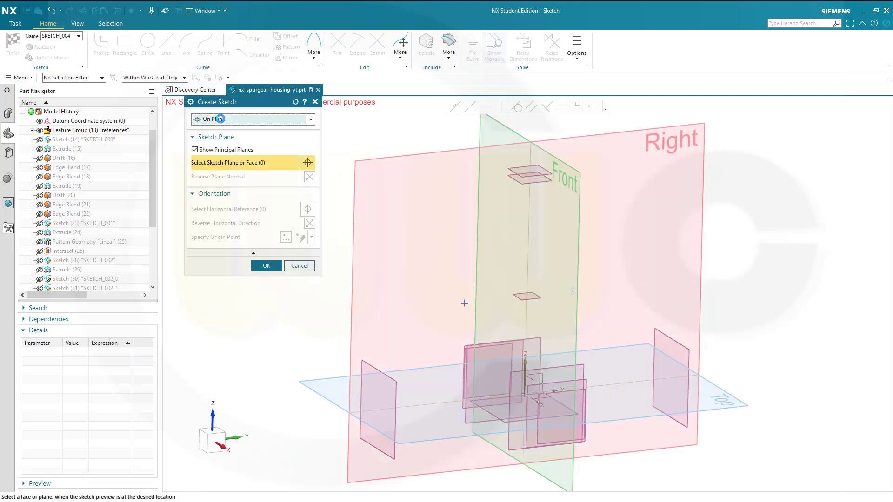
click(612, 136)
click(266, 265)
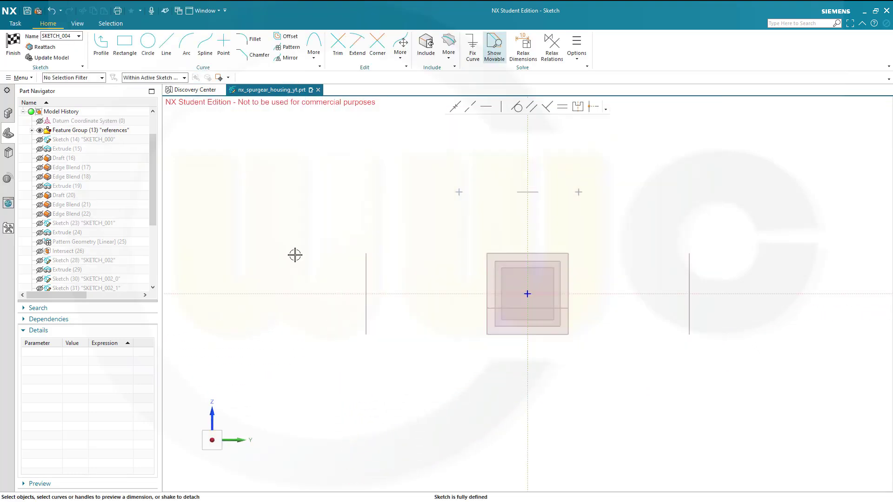
Step: Include the point at Y -57.5, Z 85 mm in the sketch as reference geometry
click(426, 45)
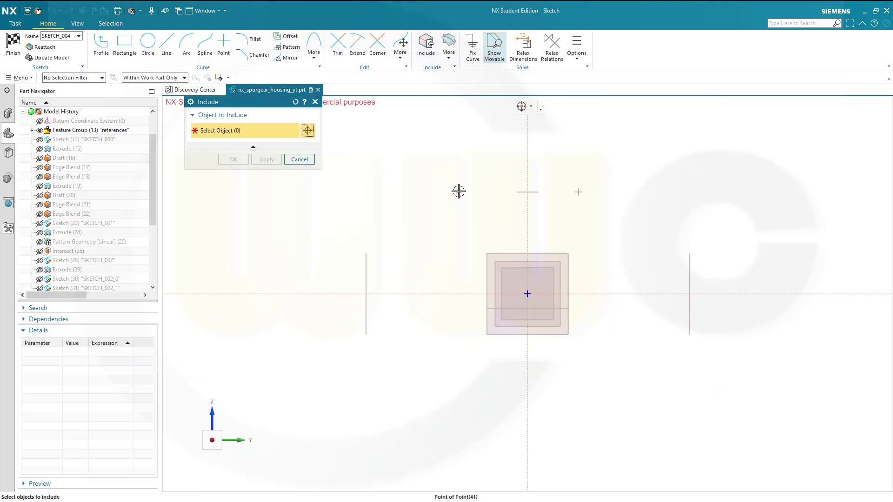
click(459, 193)
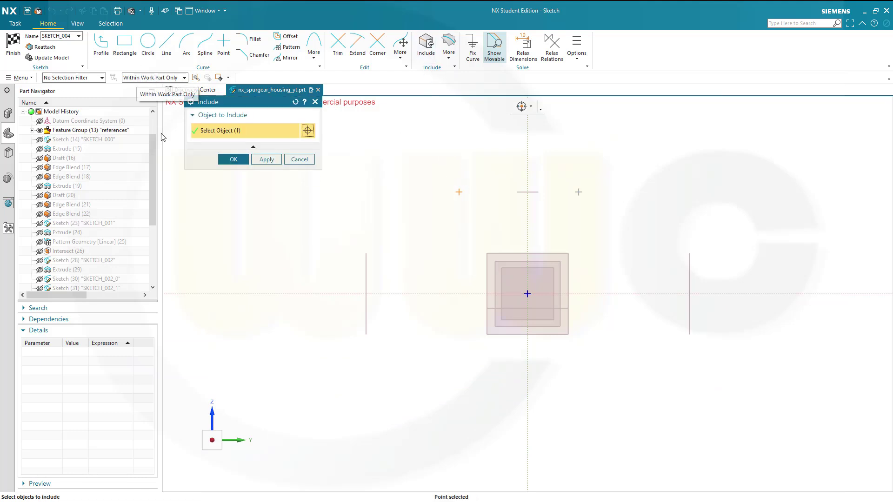
click(234, 159)
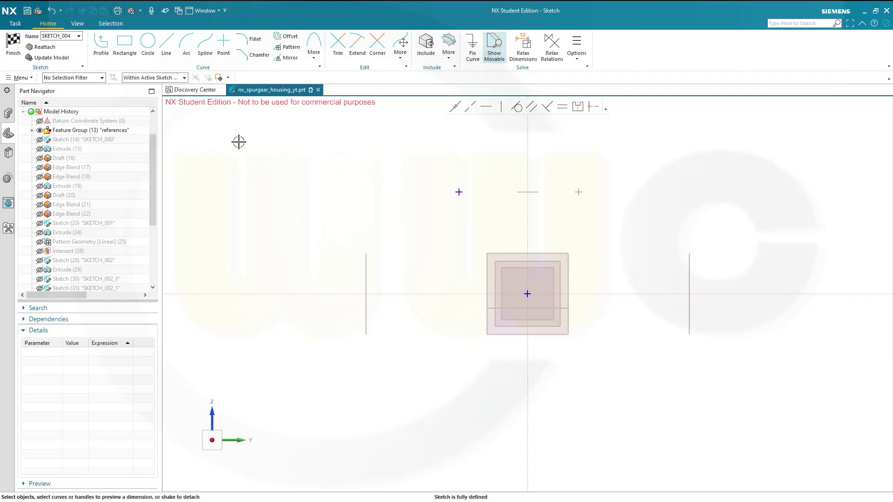
Step: Draw a 112 mm diameter circle centred on the included point and finish the sketch
click(148, 43)
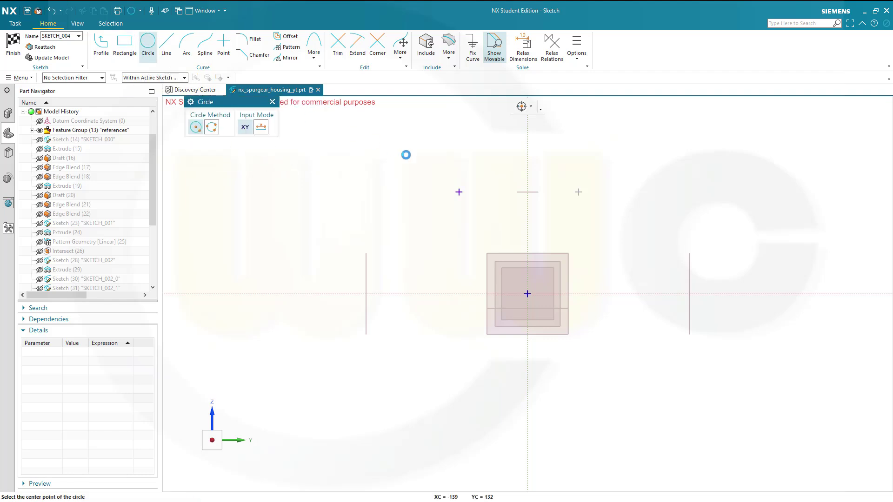
click(459, 192)
key(Tab)
text(1)
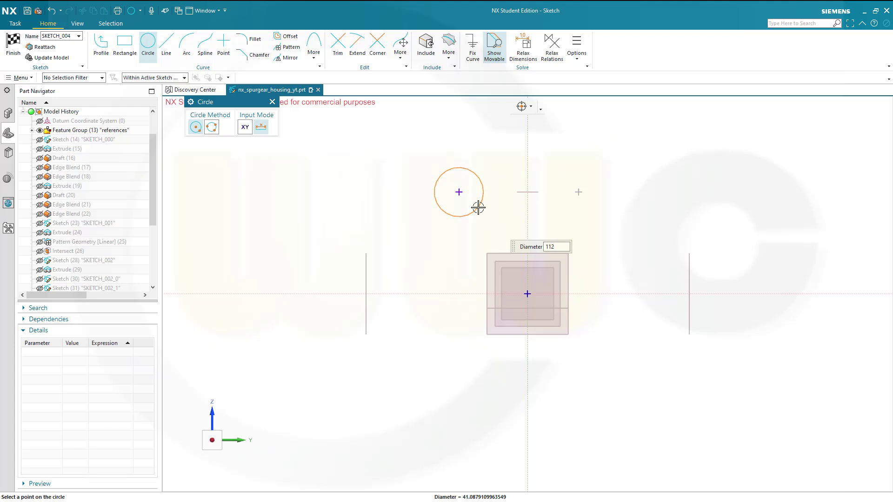
key(Return)
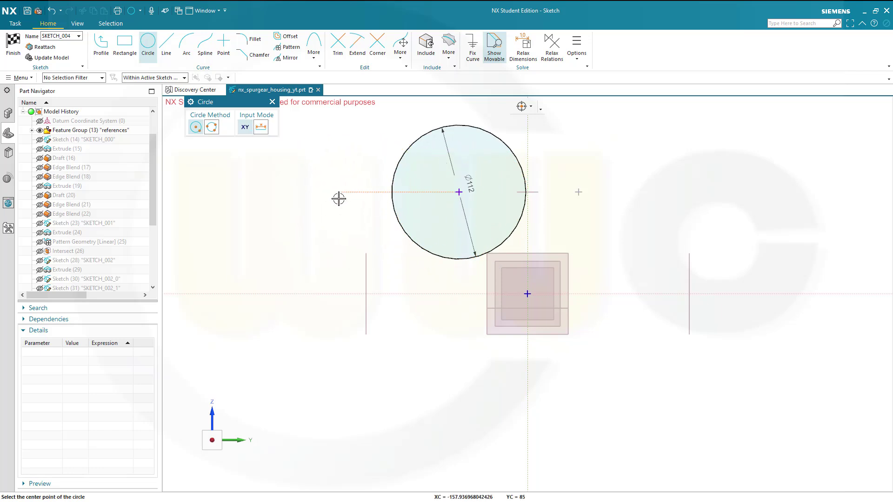
key(Escape)
click(13, 44)
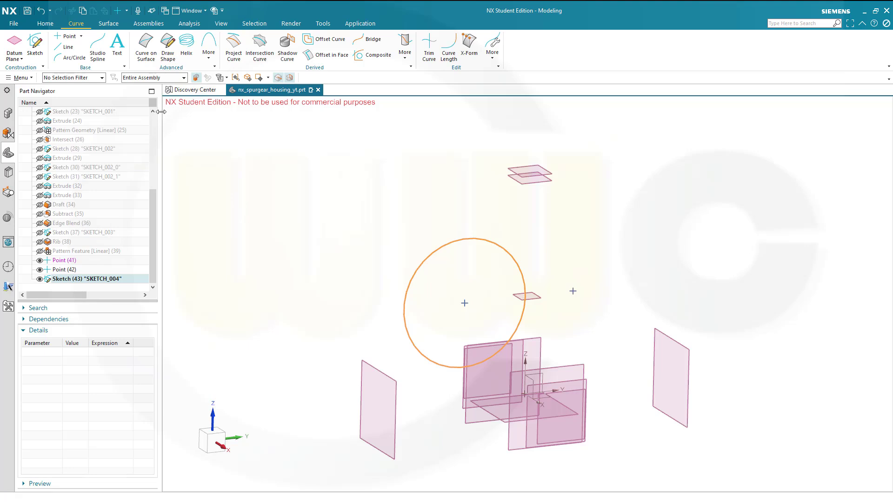
Step: Extrude the circle as a solid with its end limit Until Selected at the "62.5" datum plane
click(45, 23)
click(63, 47)
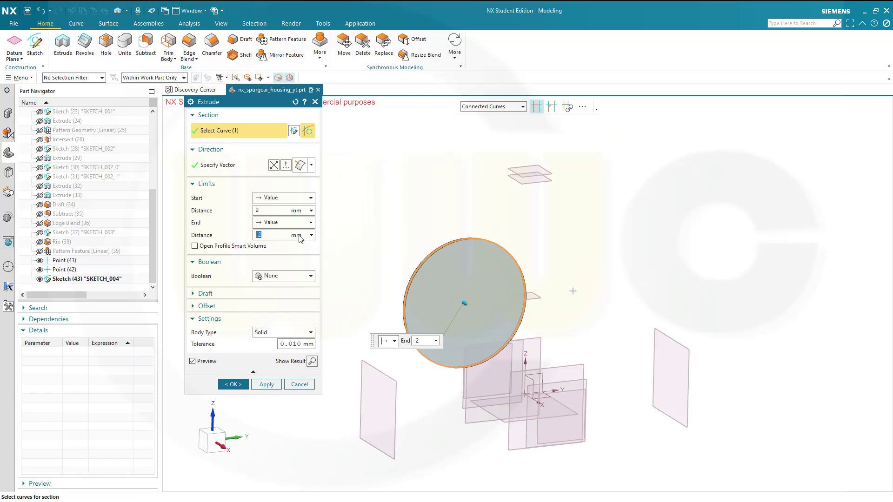
click(311, 224)
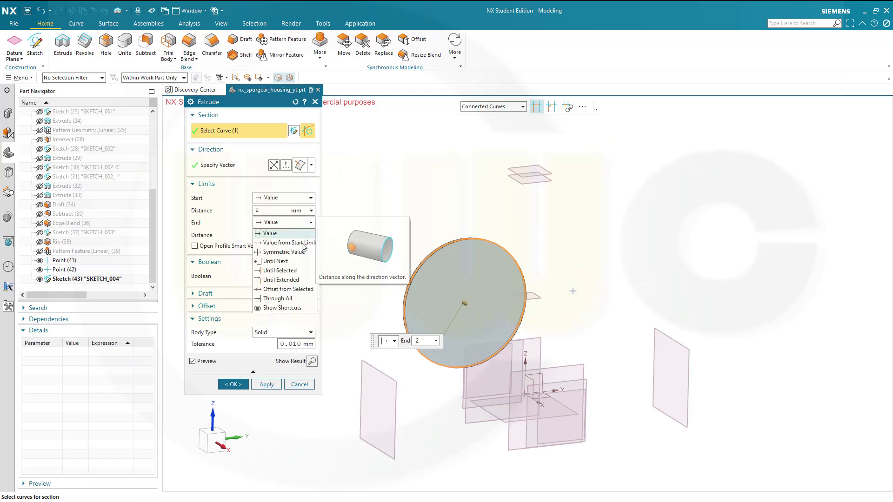
click(284, 270)
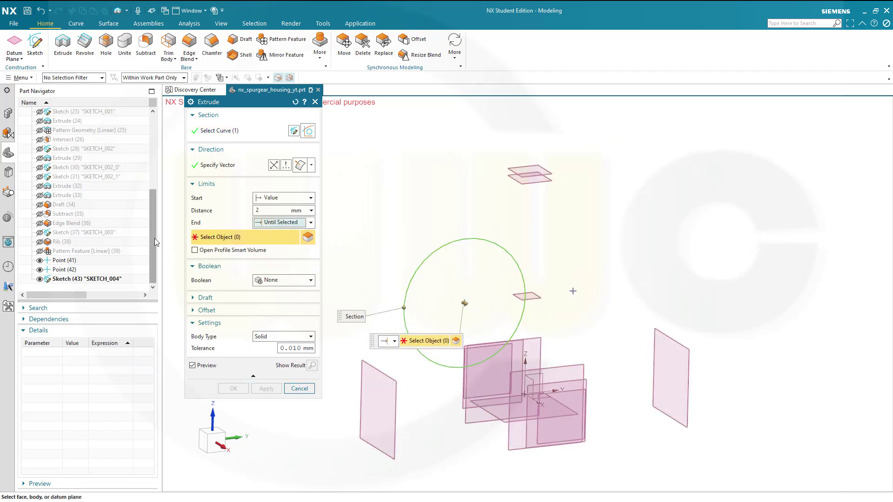
drag(152, 220, 149, 142)
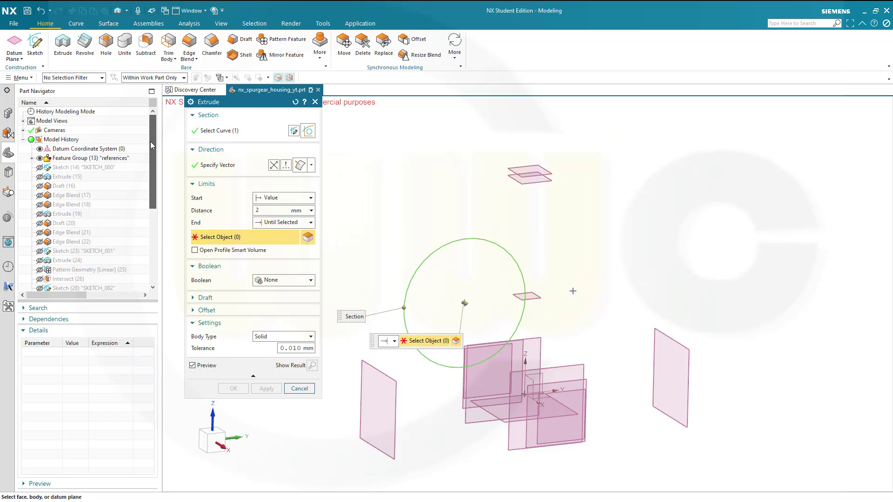
click(32, 158)
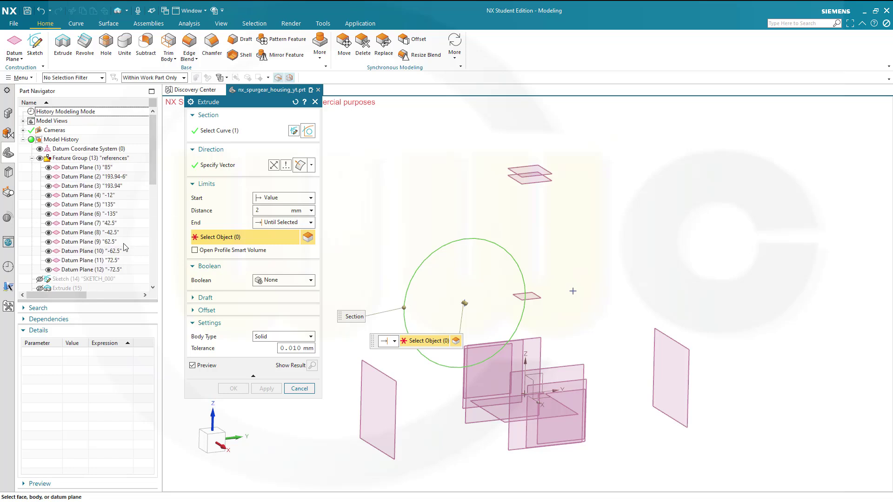
click(111, 242)
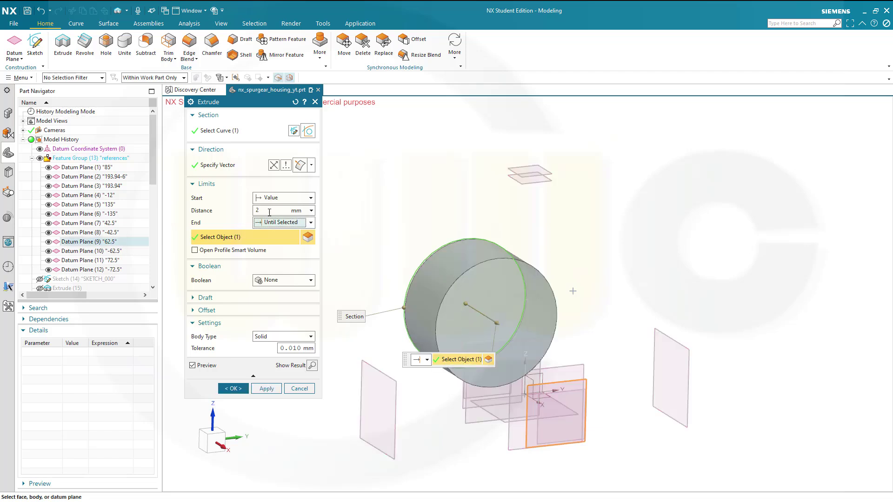
Step: Set the extrusion's start limit to Until Selected at the "-62.5" datum plane and create the solid
click(310, 199)
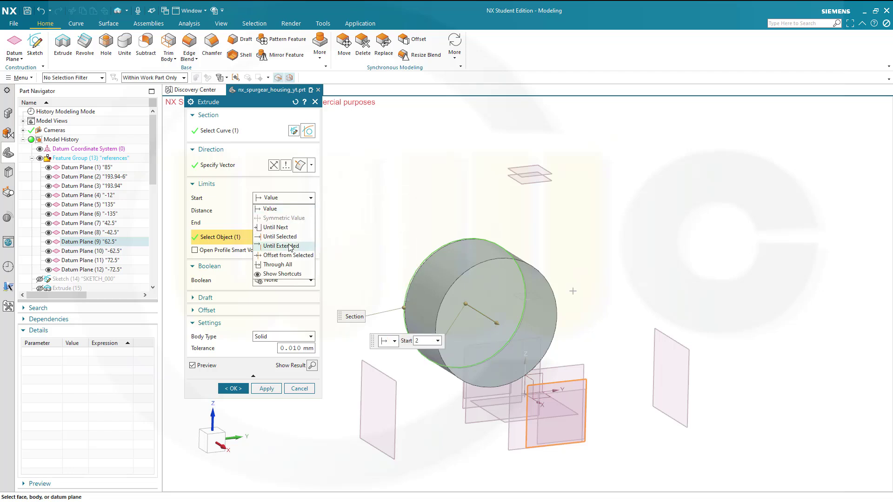
click(280, 237)
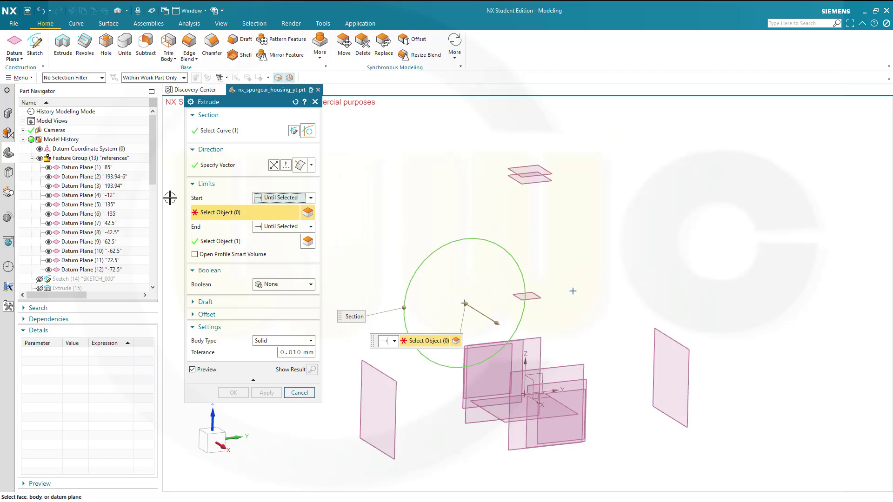
click(116, 252)
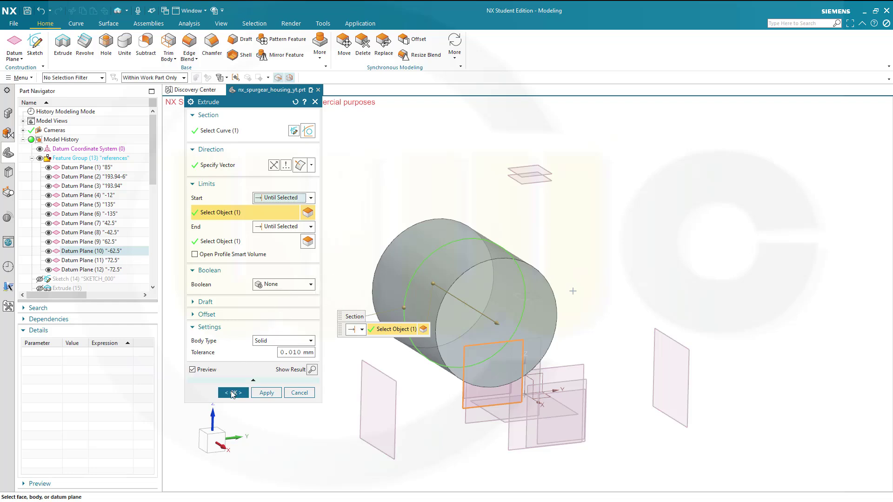
click(232, 393)
Step: Hide the extruded cylinder and its circle sketch
middle_drag(335, 265, 353, 265)
scroll(77, 272, down, 10)
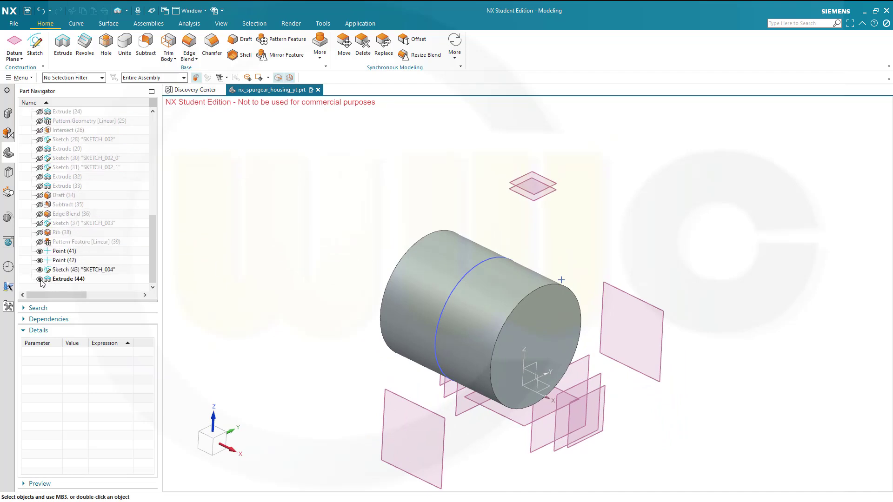
click(40, 279)
click(40, 270)
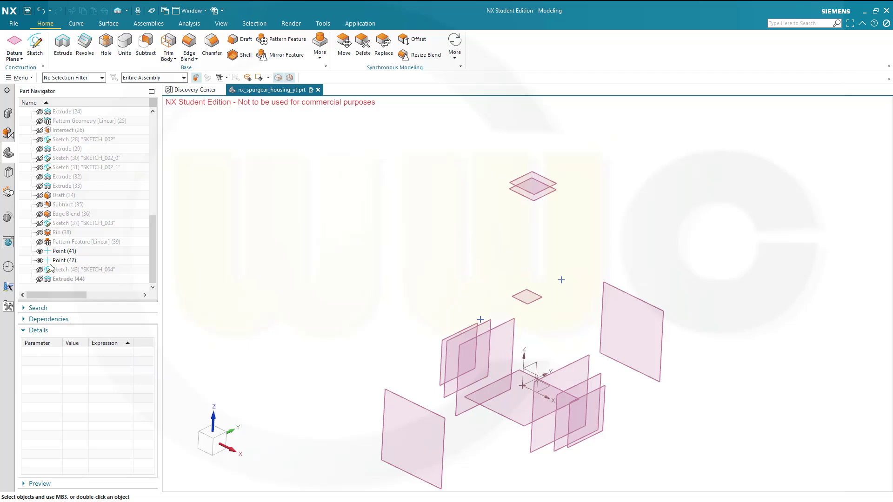
Step: Start a new sketch on the Right principal plane and include the reference point on the positive Y side
click(34, 46)
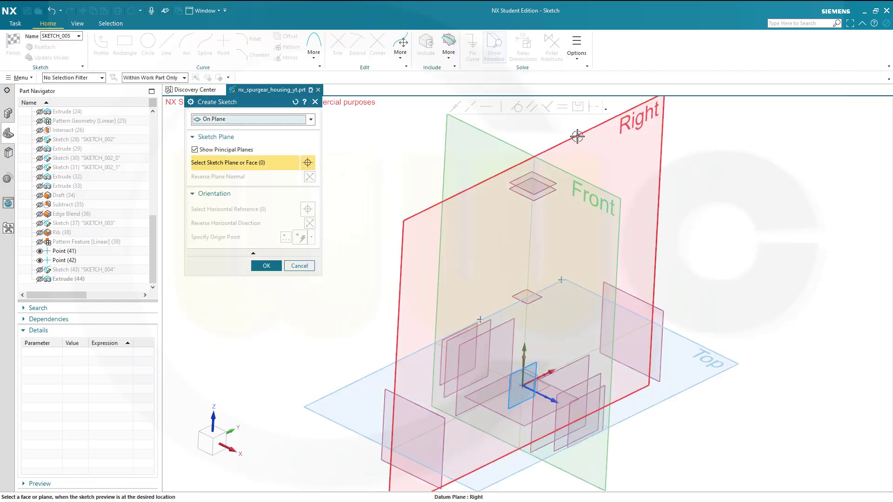
click(575, 135)
click(266, 266)
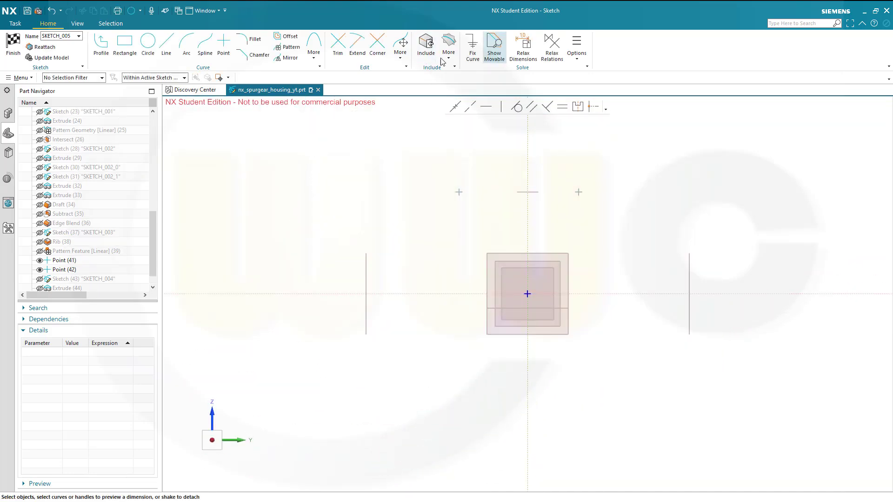
click(429, 51)
click(578, 192)
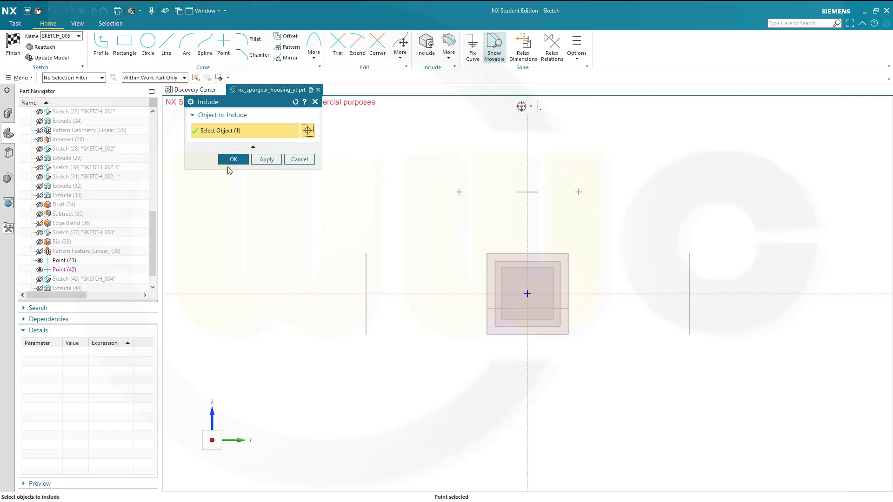
click(233, 159)
Step: Draw a 112 mm diameter circle centred on the included positive-Y point and finish the sketch
click(147, 42)
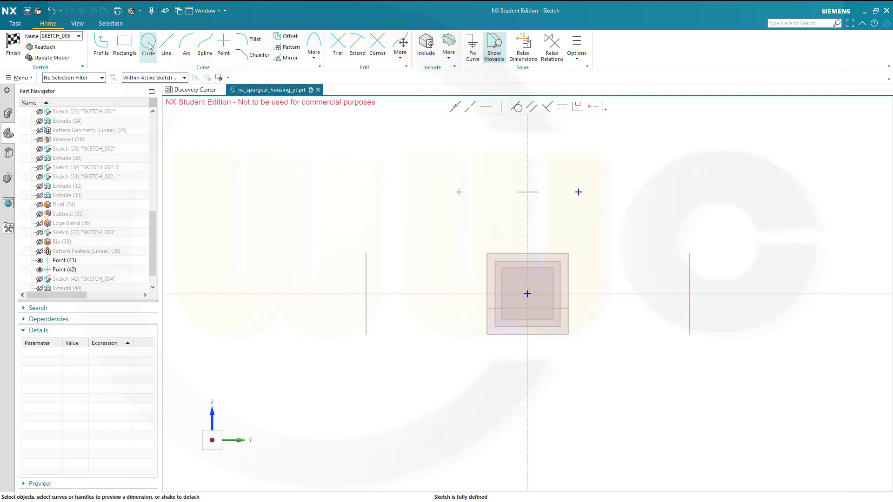
click(578, 193)
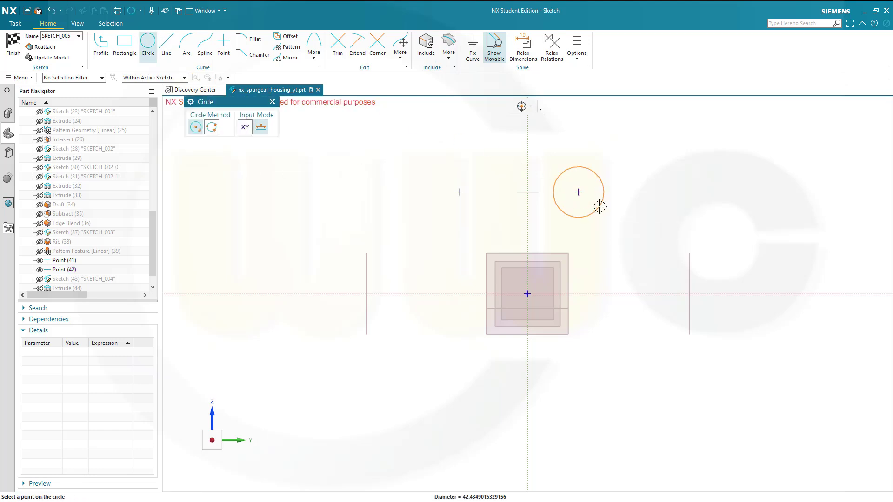
text(11)
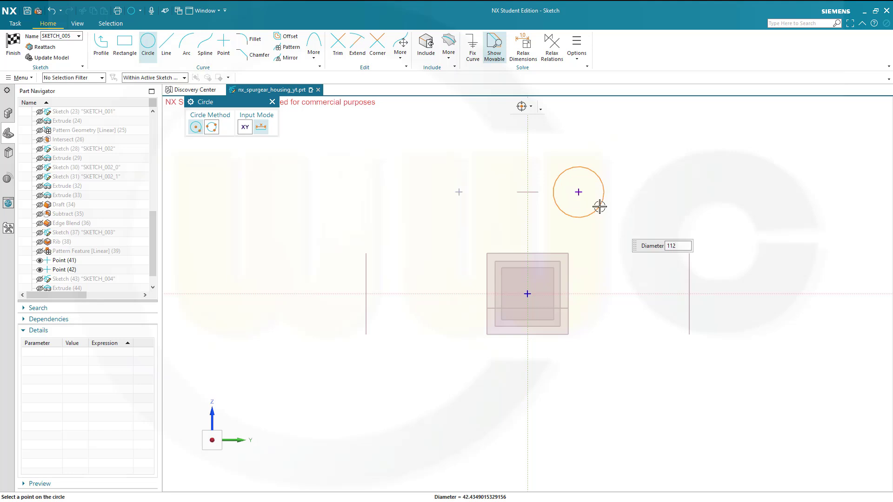
text(2)
key(Return)
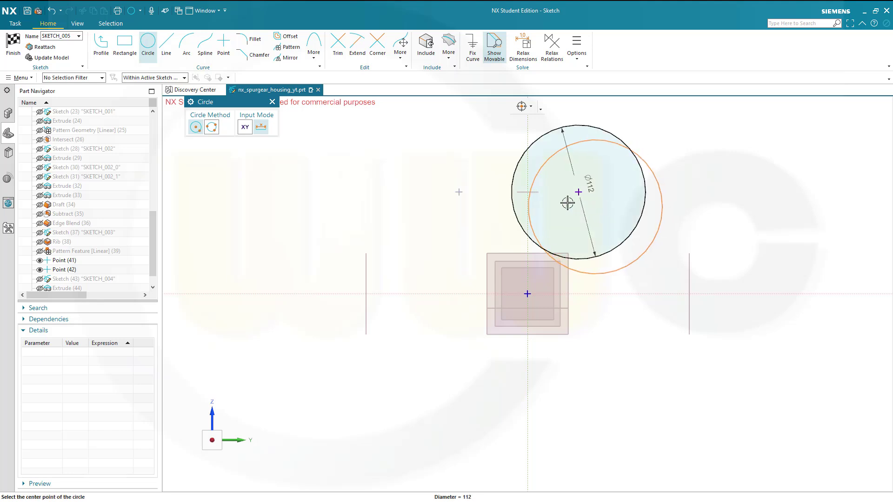
click(13, 44)
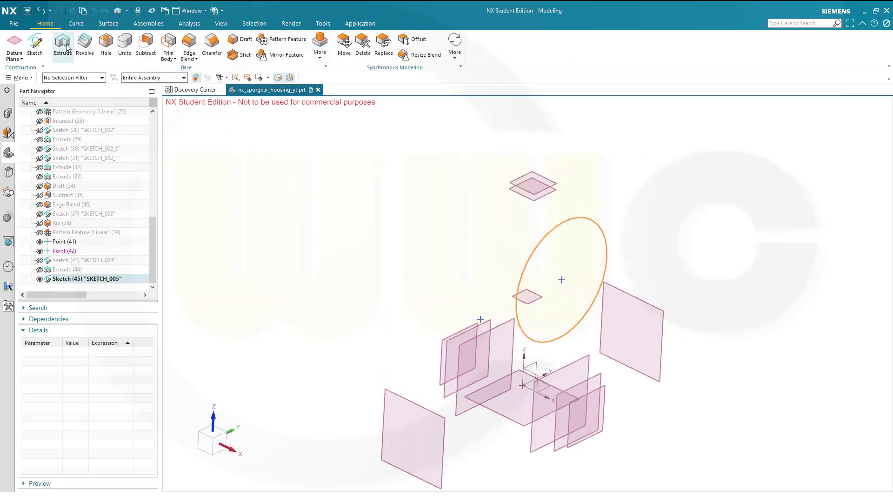
Step: Extrude the second circle as a solid with its end limit Until Selected at the "62.5" datum plane
click(65, 47)
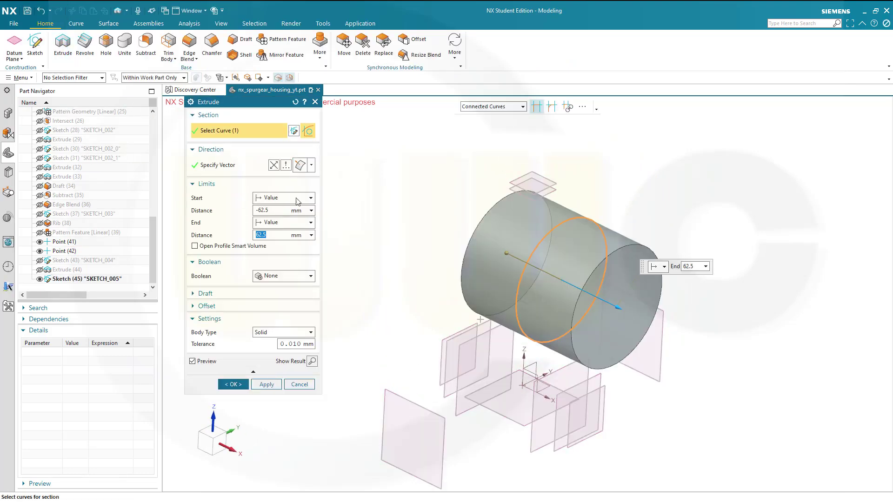
click(310, 223)
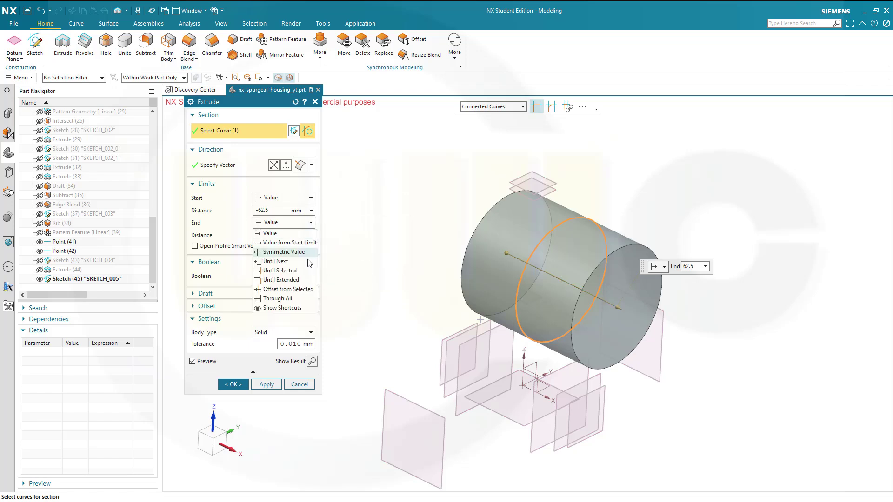
click(279, 270)
scroll(108, 184, up, 7)
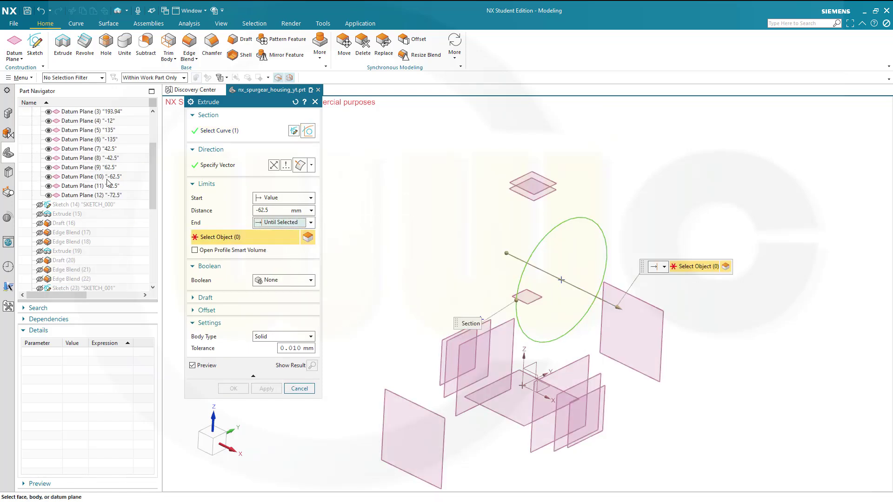
click(110, 168)
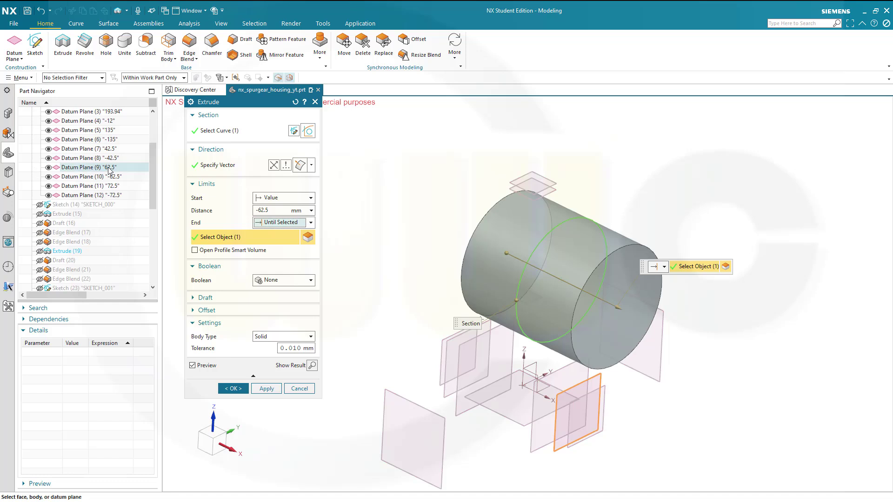
Step: Set the second extrusion's start limit to Until Selected at the "-62.5" datum plane and create the cylinder
click(310, 200)
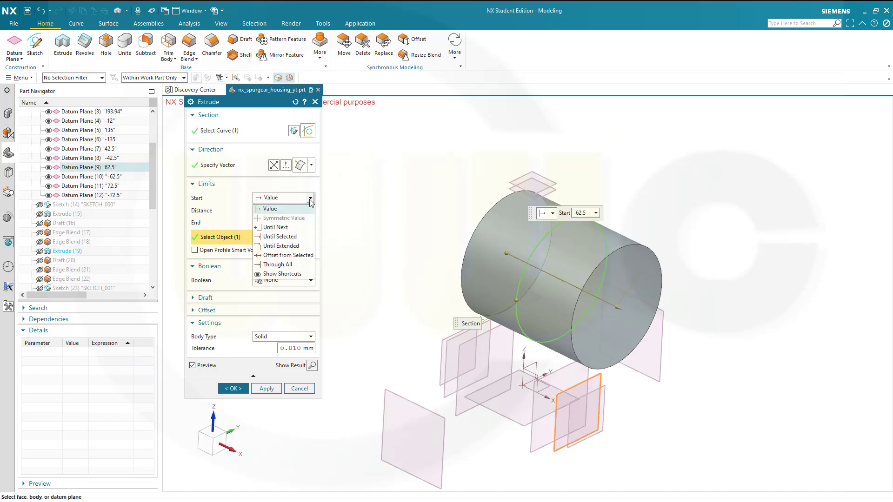
click(281, 237)
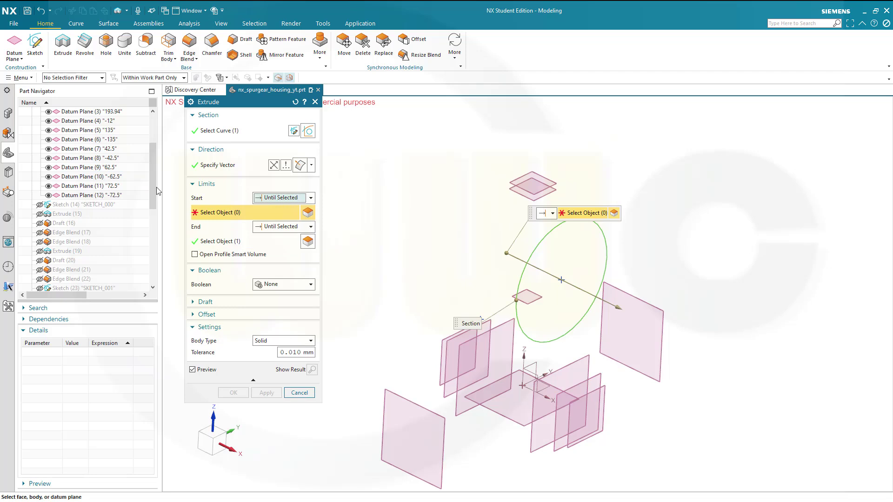
click(116, 177)
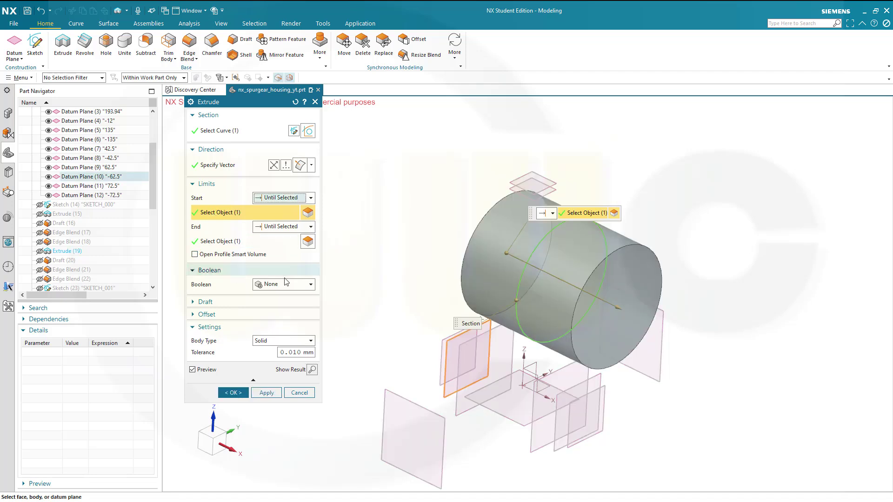
click(234, 393)
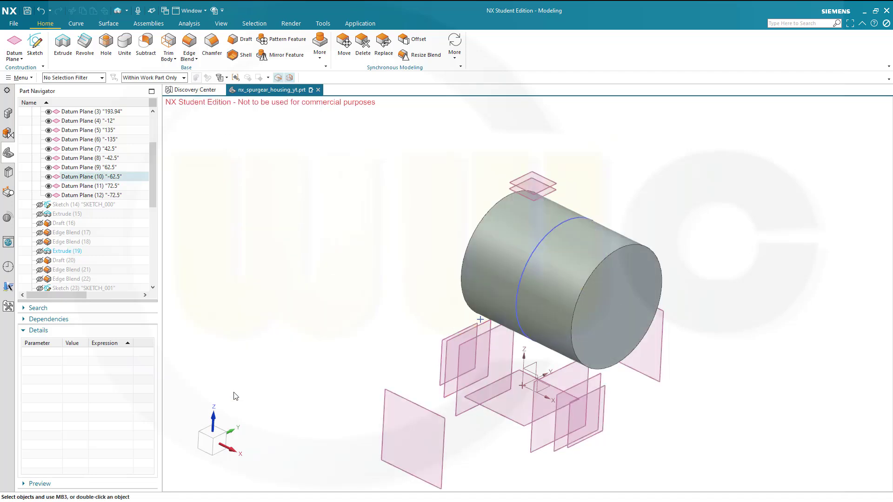
Step: Hide the second circle sketch and show the first cylinder again to view both cylinders together
scroll(80, 238, down, 2)
scroll(80, 237, down, 5)
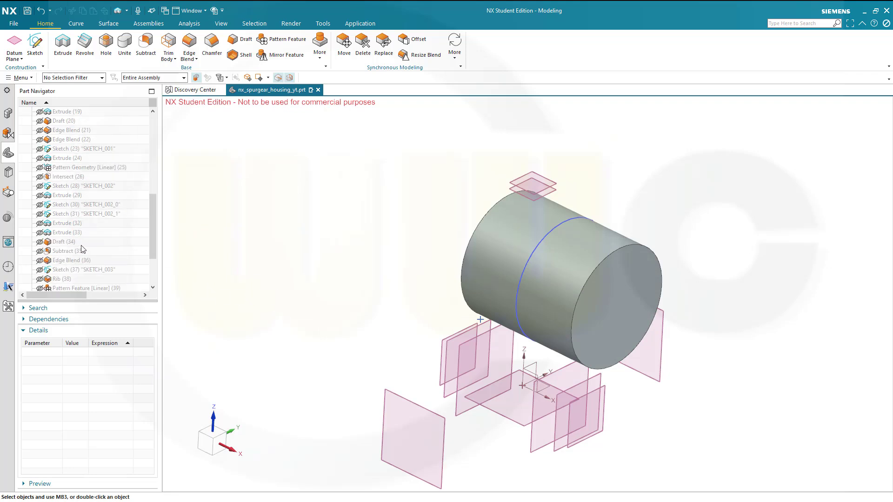
click(40, 270)
click(40, 260)
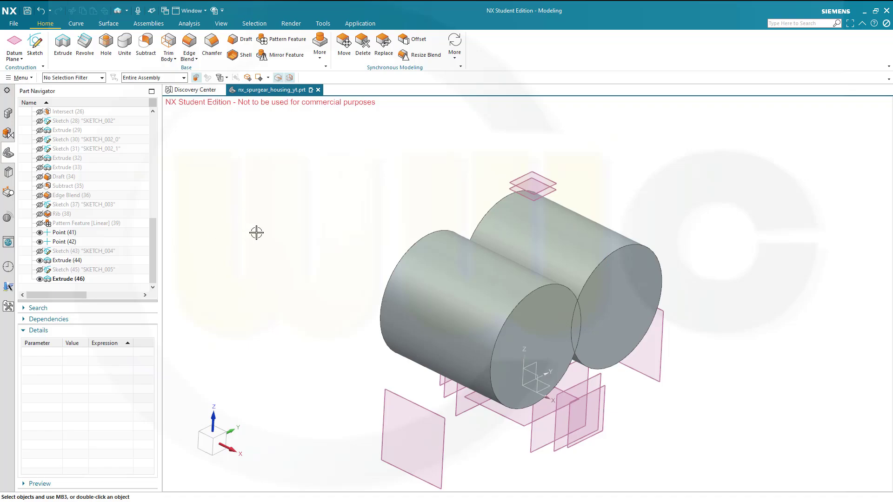
middle_drag(359, 247, 311, 233)
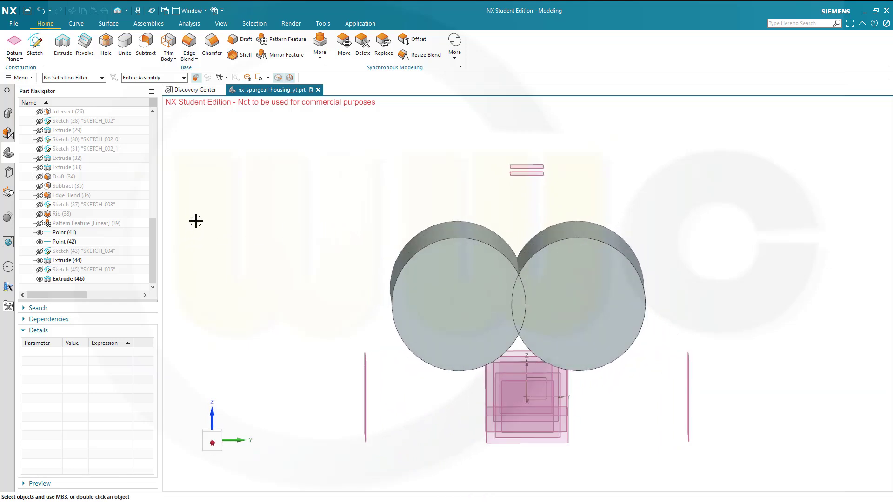
Step: Hide both cylinders and start a new sketch on the Right principal plane
click(40, 279)
click(40, 260)
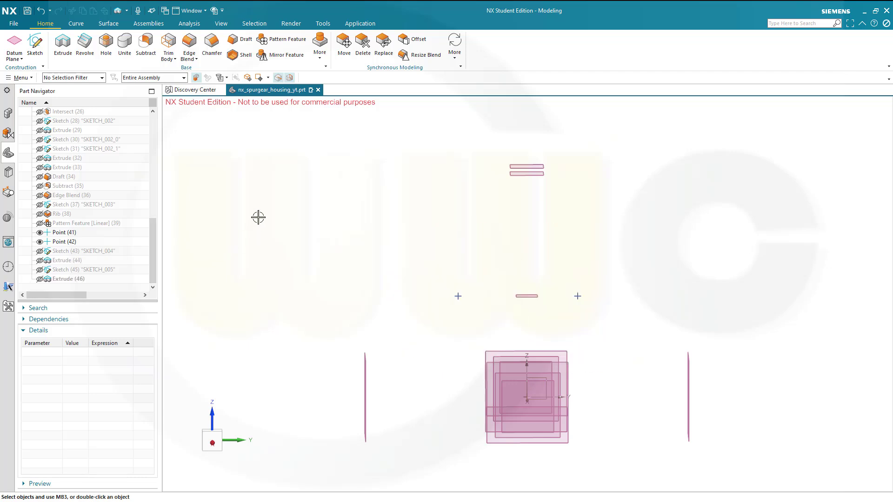
click(35, 43)
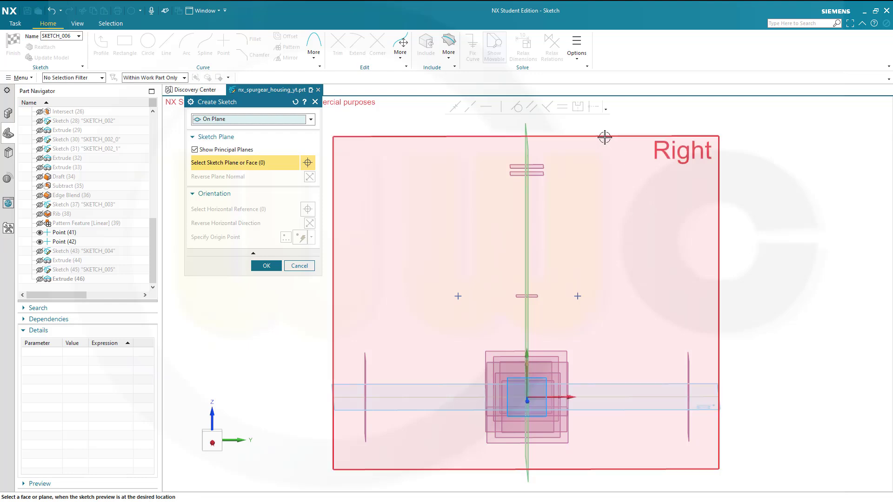
click(633, 176)
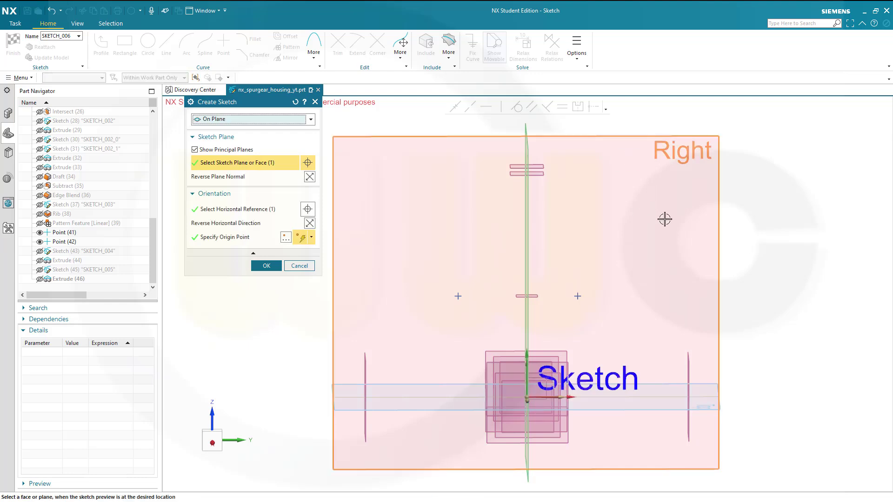
click(274, 267)
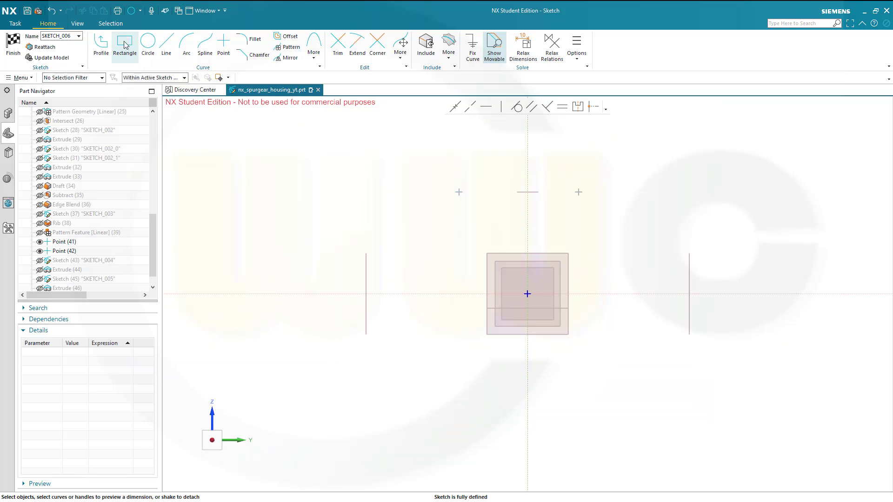
Step: Draw a rectangle 205 mm wide and 90 mm high around the two reference points
click(124, 44)
click(419, 132)
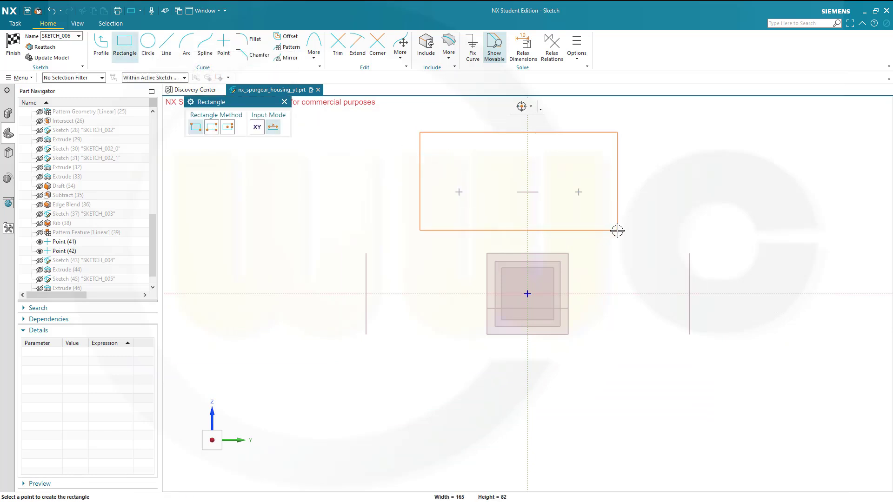
mouse_move(617, 231)
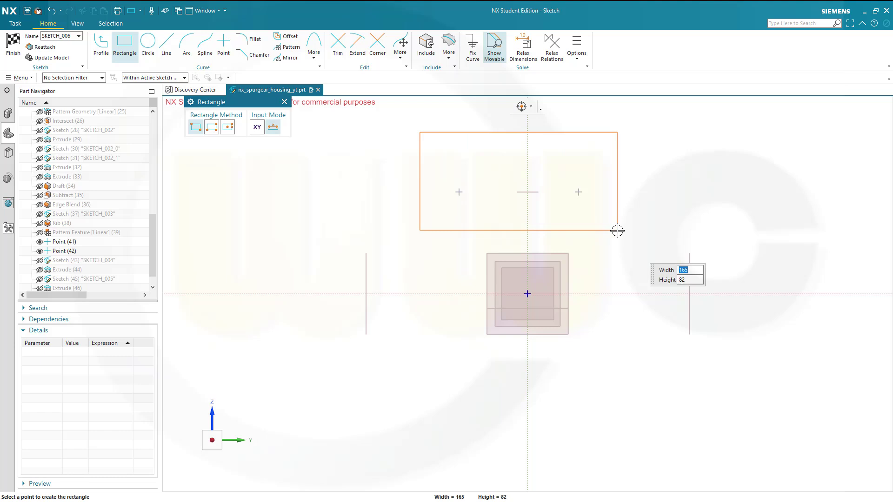
text(205)
key(Tab)
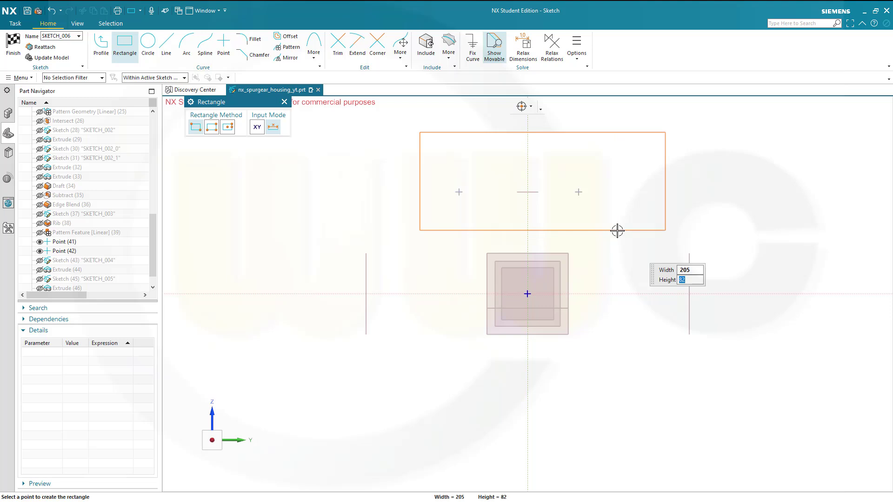
text(90)
key(Tab)
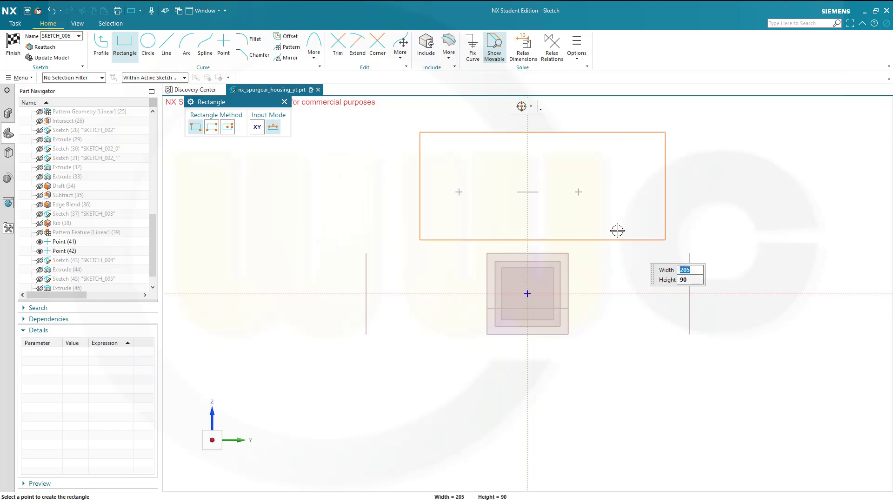
click(617, 231)
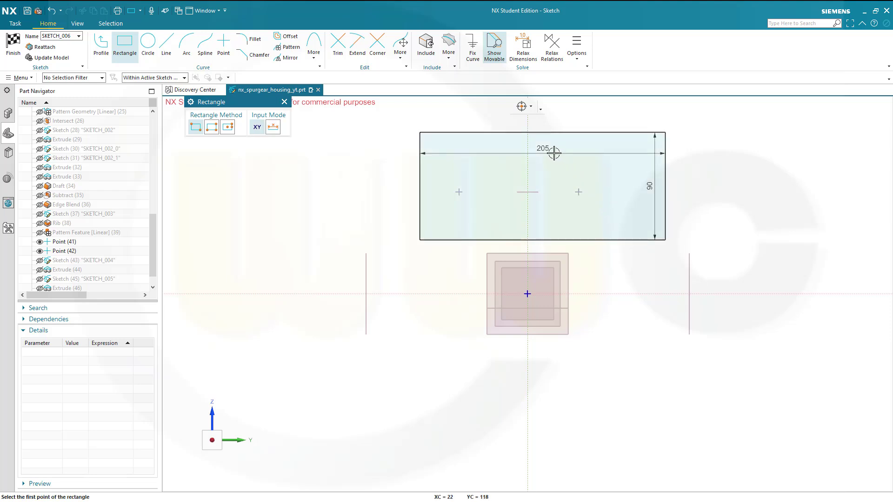
Step: Move the rectangle's width dimension above it and its height dimension outside its positive-Y edge
key(Escape)
drag(551, 147, 542, 123)
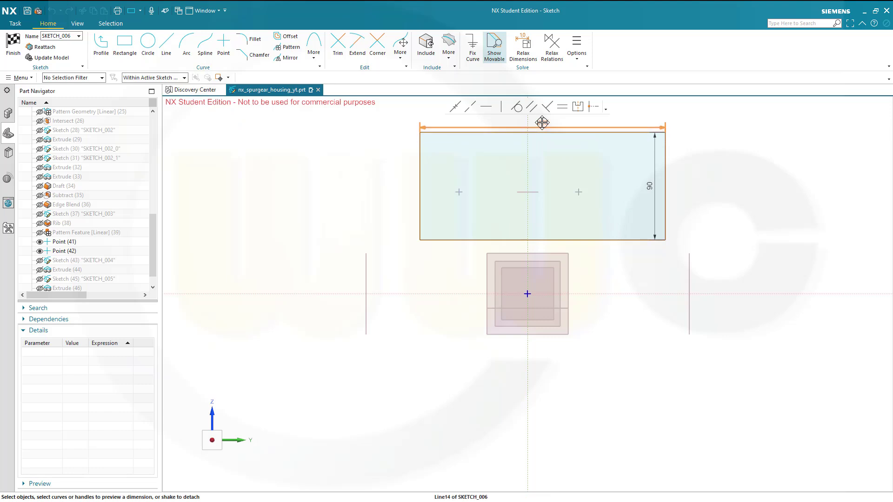
mouse_move(649, 185)
mouse_down()
mouse_move(679, 185)
mouse_move(684, 203)
mouse_up()
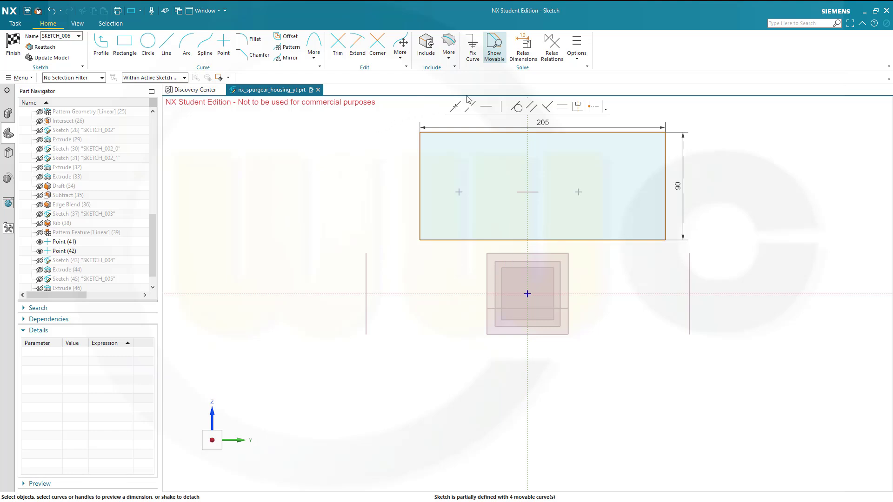
Step: Include the two reference points inside the rectangle in the sketch
click(425, 44)
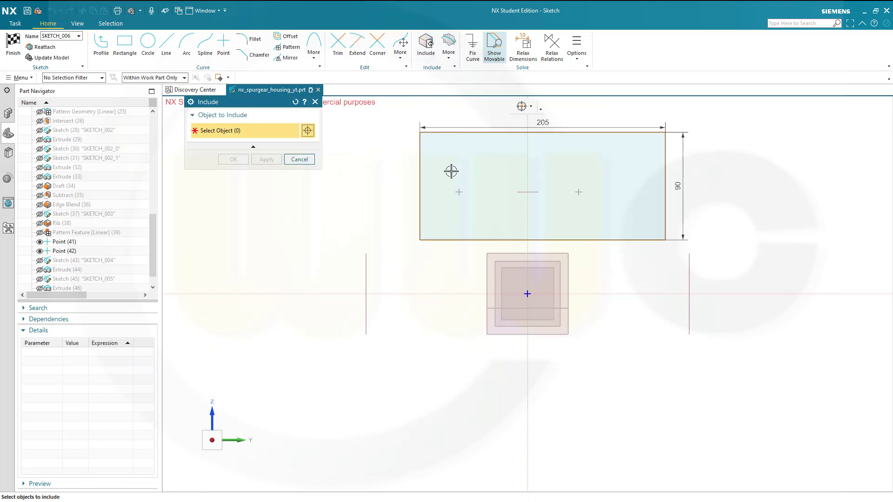
click(457, 192)
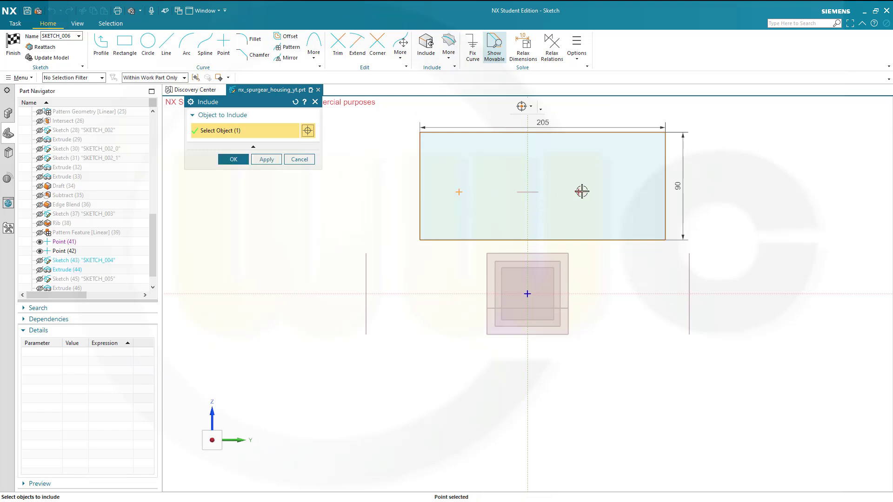
click(579, 190)
click(237, 159)
Step: Draw a horizontal line between the two included points and convert it to a reference line
click(166, 44)
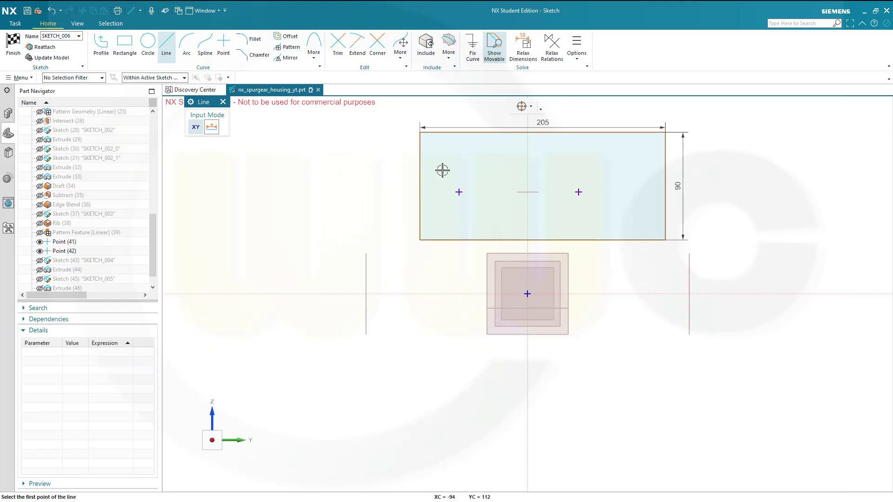
click(459, 192)
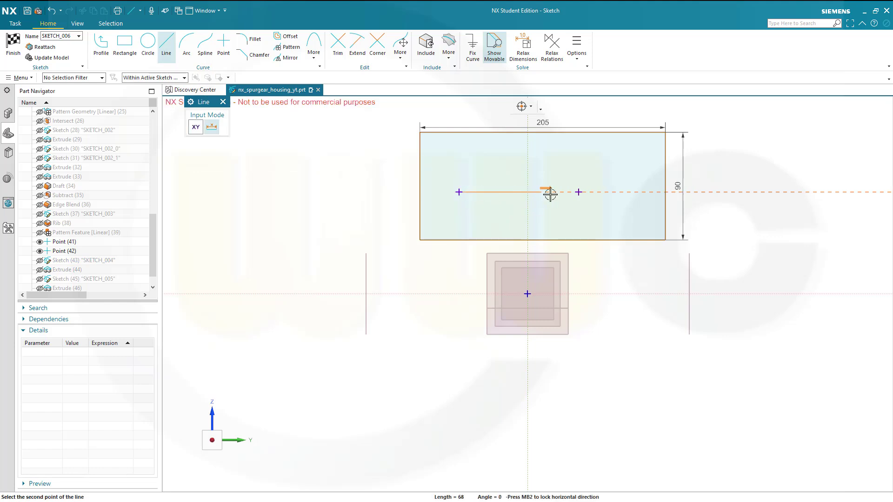
click(578, 192)
key(Escape)
click(496, 192)
click(529, 177)
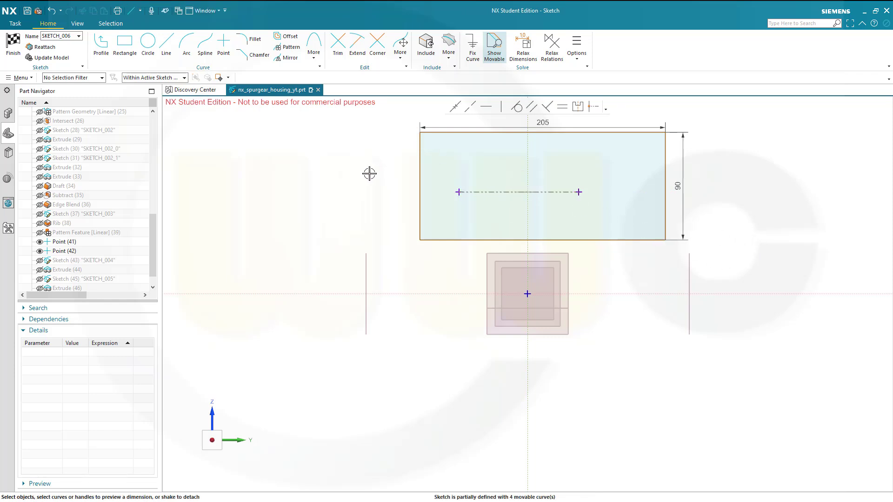
Step: Align the midpoint of the rectangle's negative-Y edge horizontally with the reference line's start point
click(420, 181)
key(Escape)
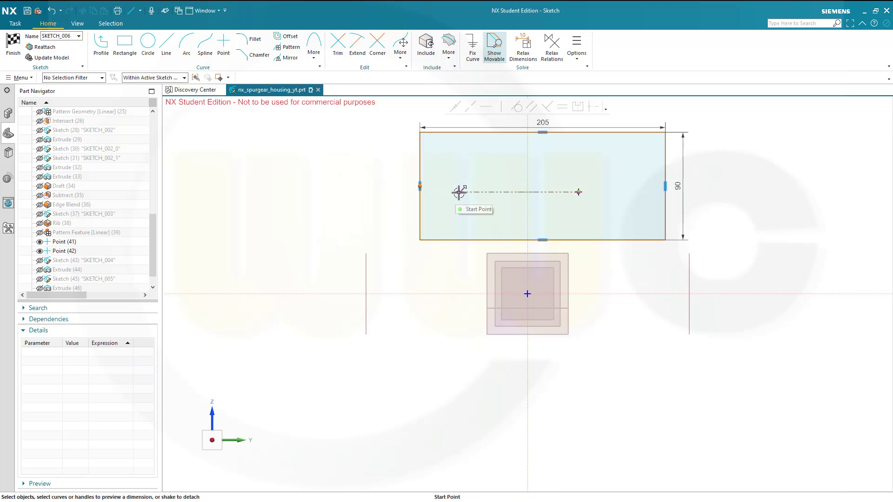
click(458, 192)
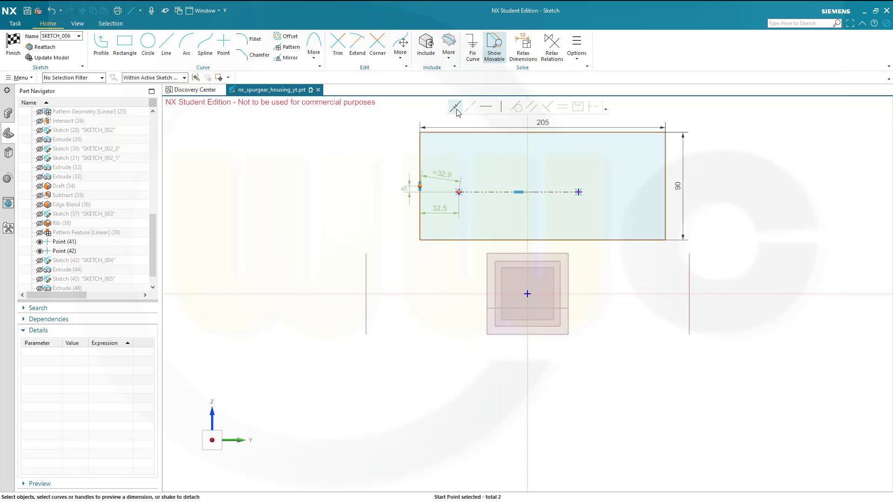
click(485, 110)
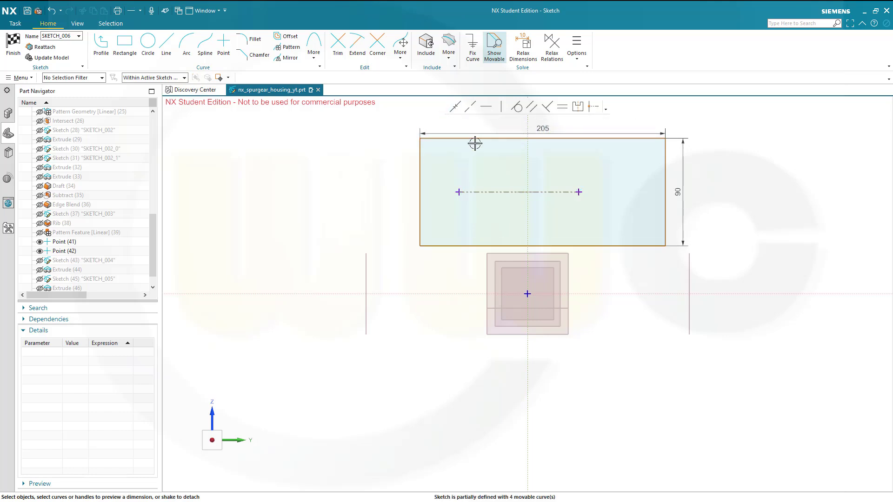
Step: Align the midpoint of the rectangle's upper edge vertically with the reference line's midpoint and finish the sketch
click(542, 138)
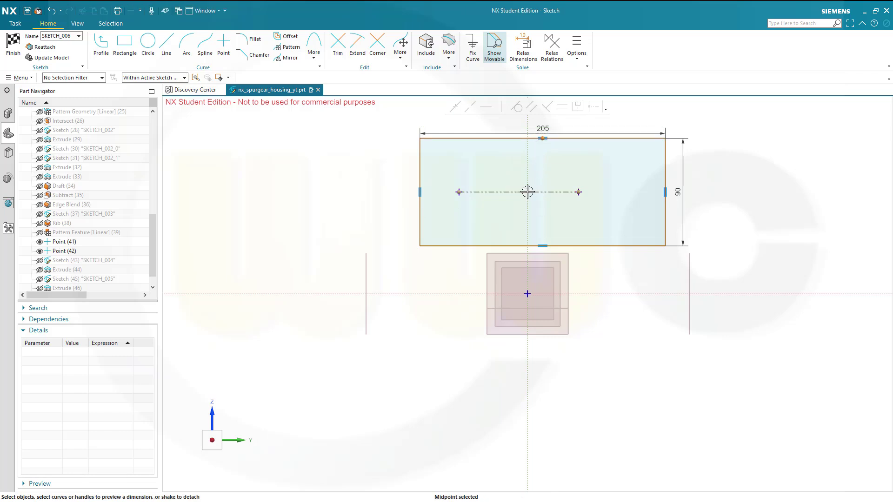
click(518, 192)
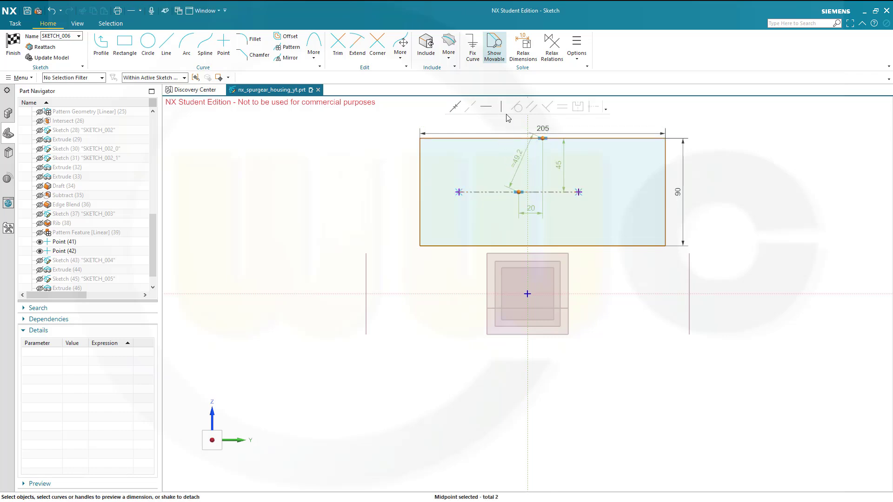
click(504, 108)
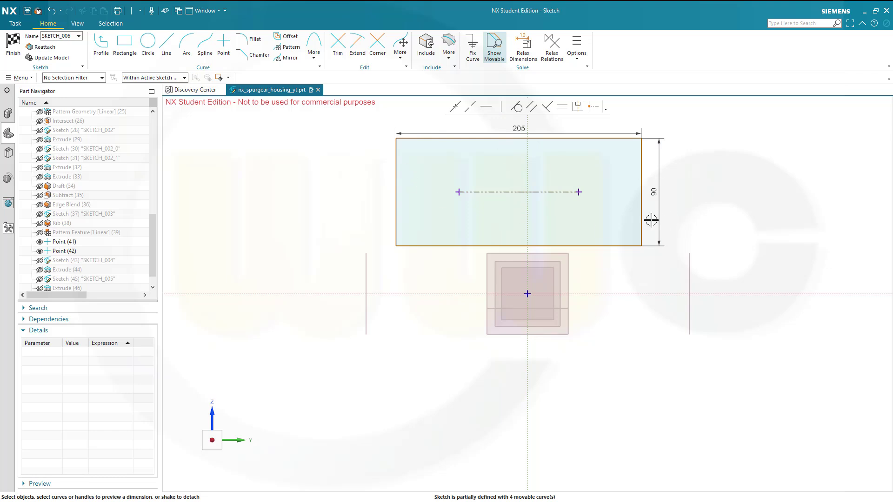
click(13, 44)
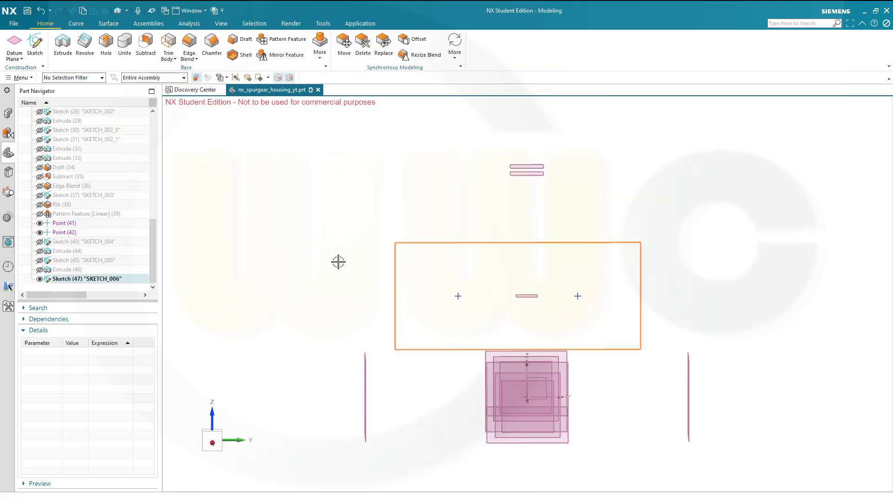
Step: Start extruding the rectangle sketch with its end limit offset -2.5 mm from the "62.5" datum plane
middle_drag(379, 265, 421, 269)
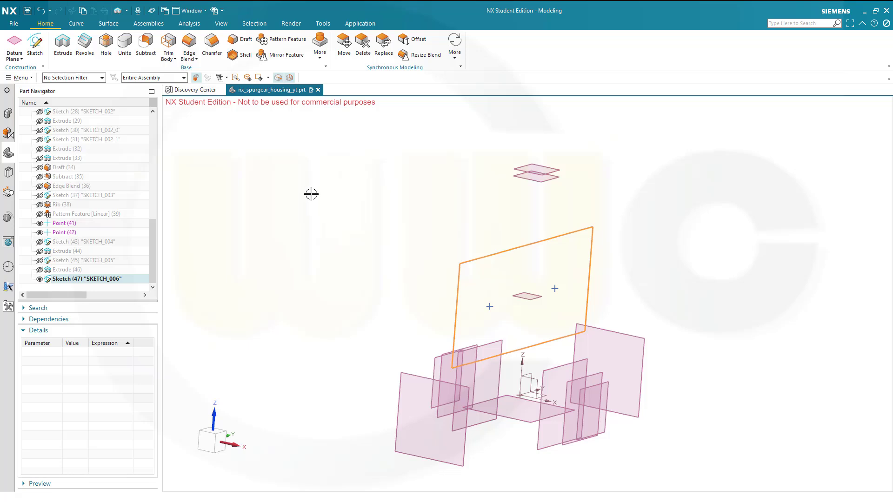
click(63, 44)
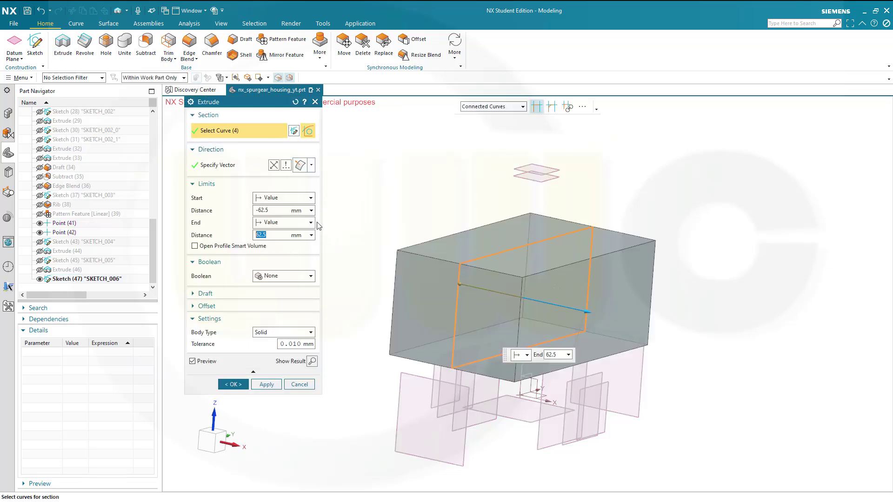
click(311, 224)
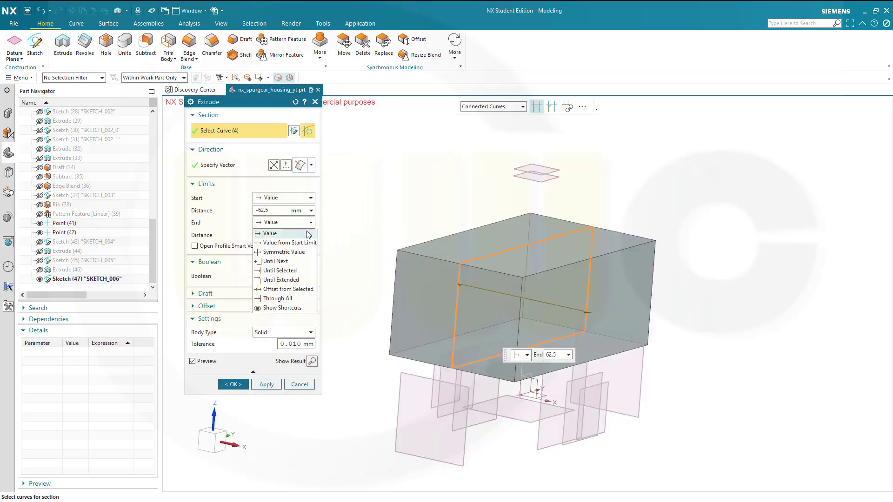
click(293, 288)
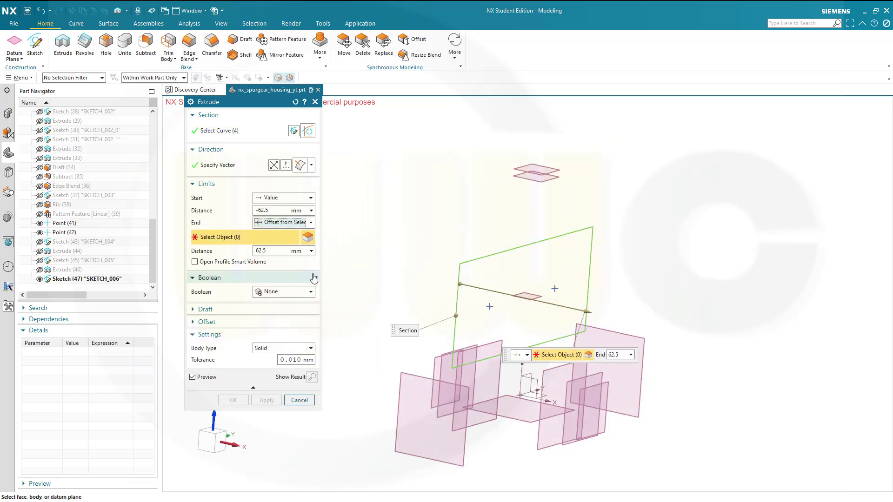
scroll(111, 186, up, 9)
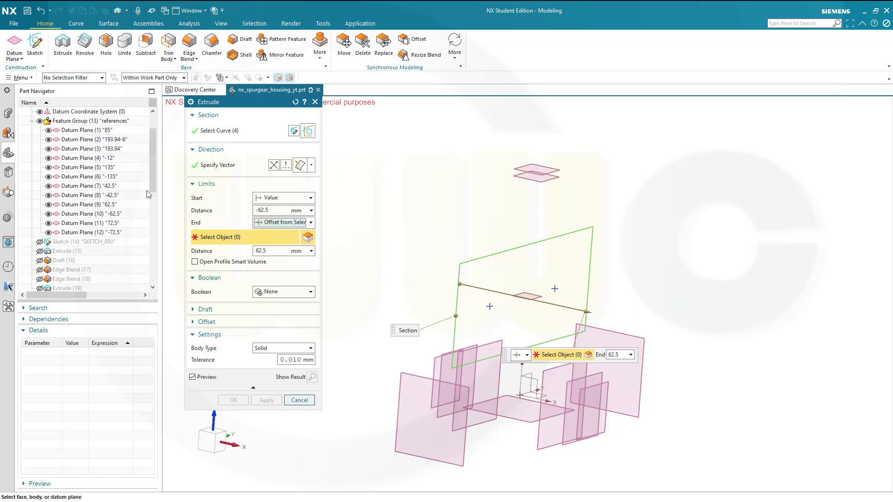
click(89, 205)
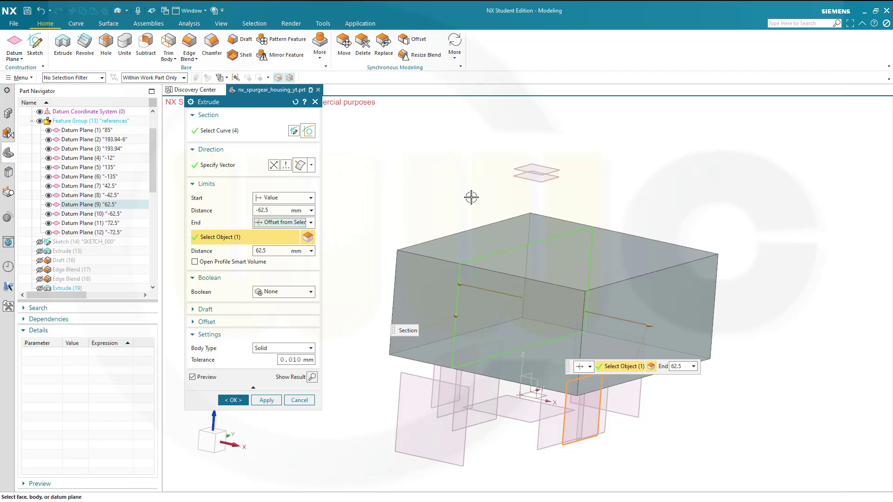
middle_drag(446, 197, 466, 205)
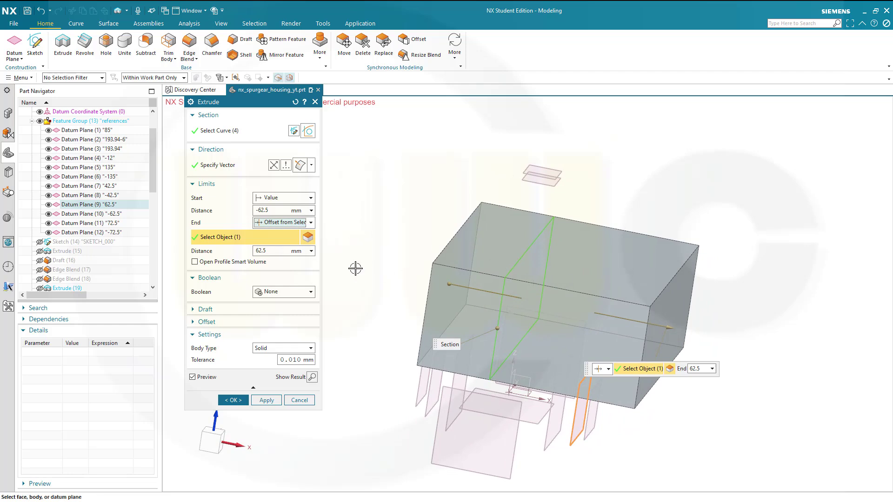
click(284, 250)
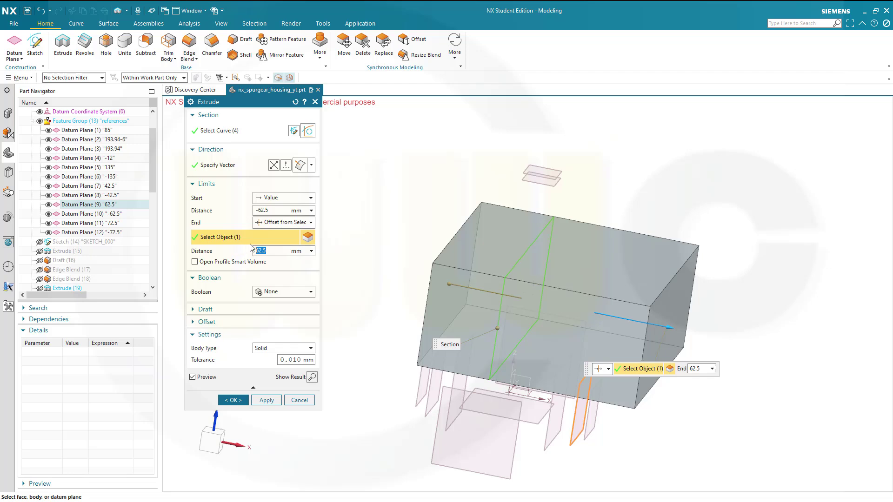
text(-)
key(Tab)
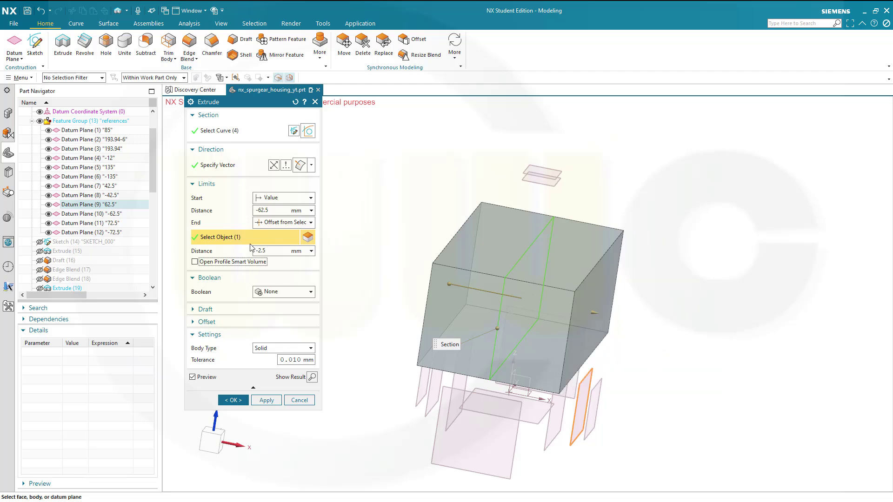
Step: Set the extrusion's start limit to a 2.5 mm offset from the "-42.5" datum plane and create the solid block
mouse_move(659, 369)
middle_down()
mouse_move(670, 364)
mouse_move(664, 370)
middle_up()
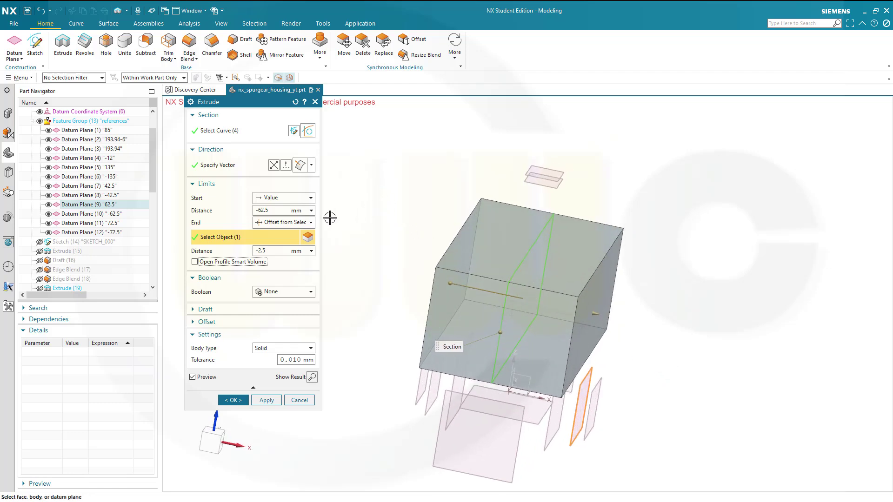
click(310, 198)
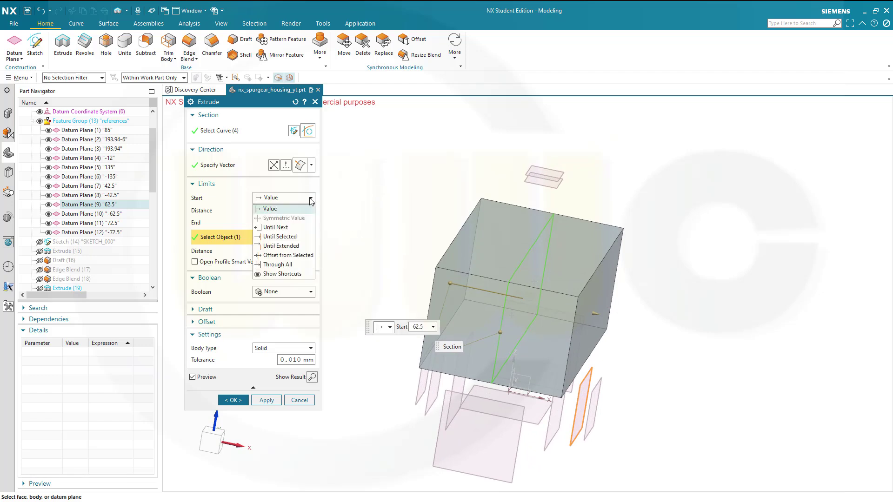
click(288, 255)
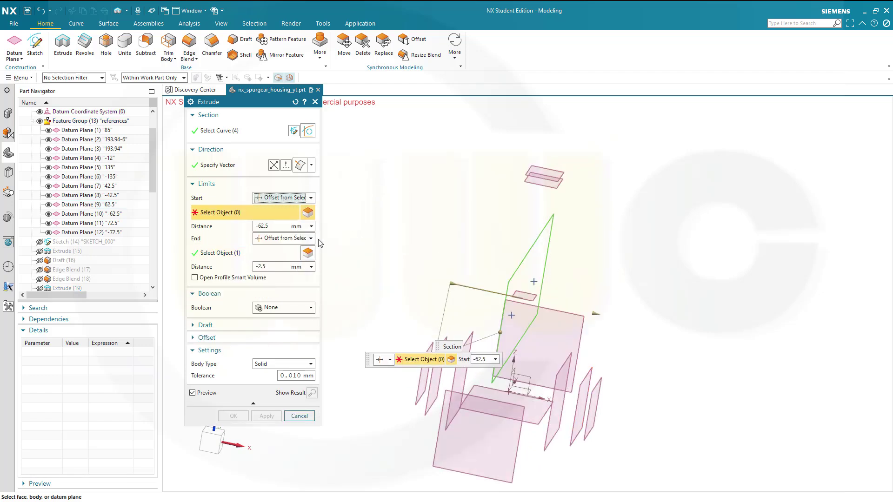
click(112, 197)
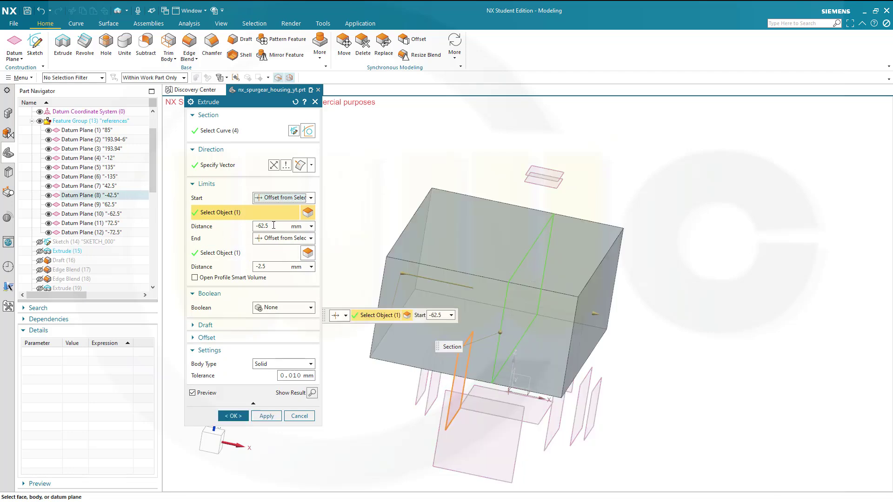
click(273, 226)
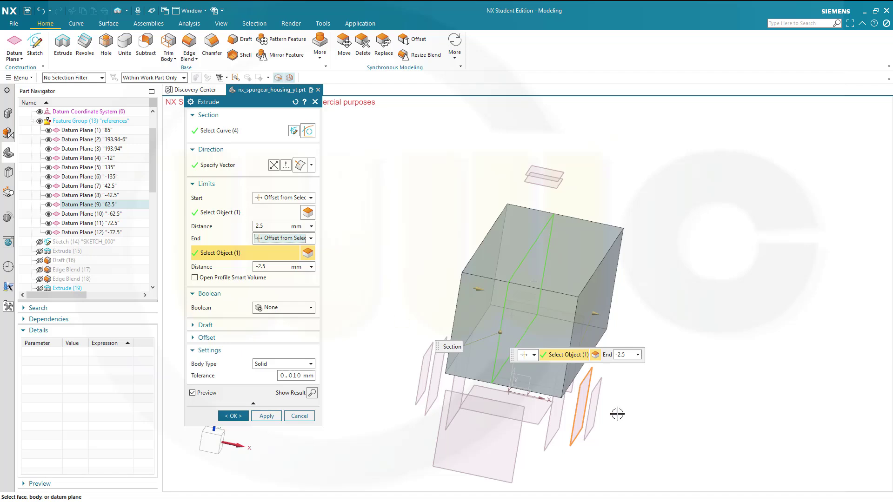
middle_drag(660, 421, 618, 418)
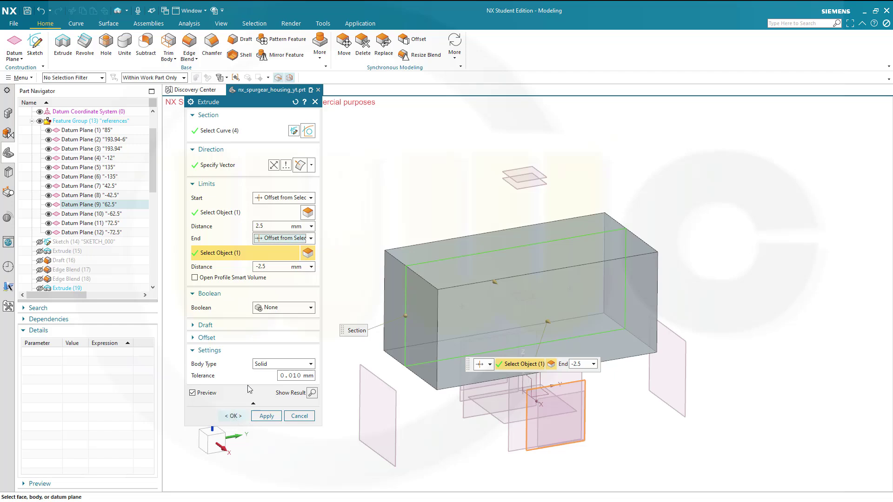
click(233, 416)
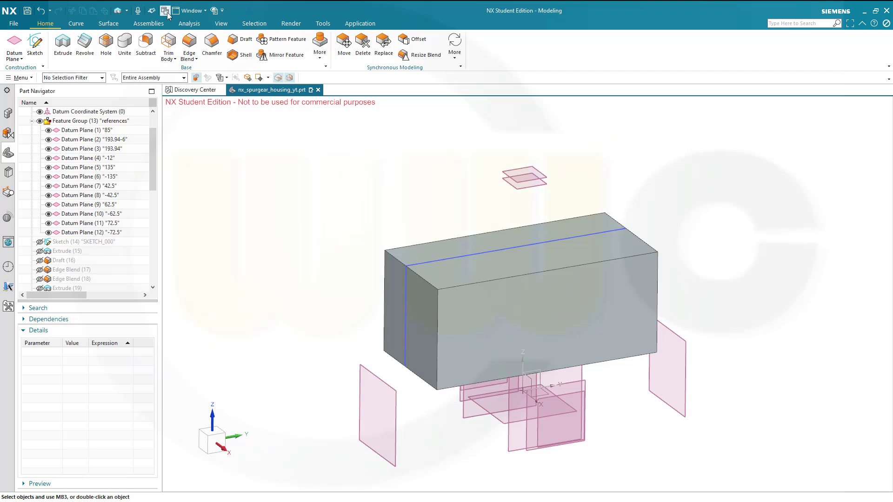
Step: Show all solid bodies and examine how the block and cylinders sit in the housing
click(213, 10)
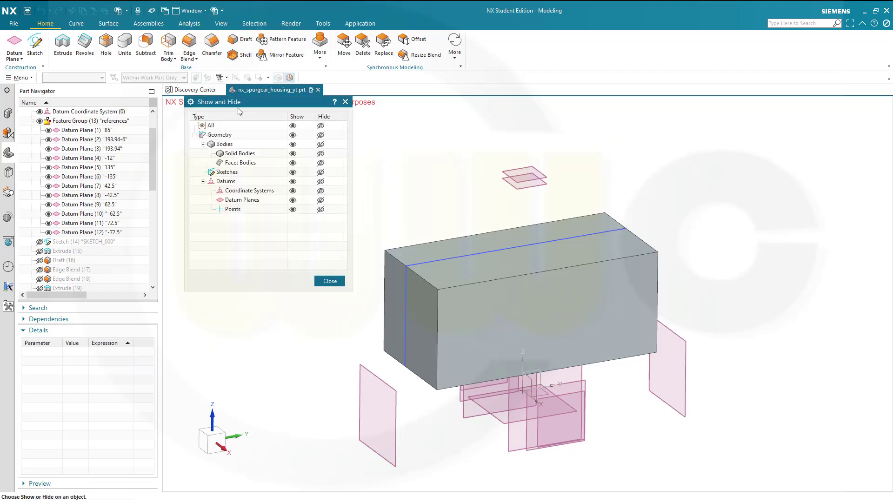
click(293, 154)
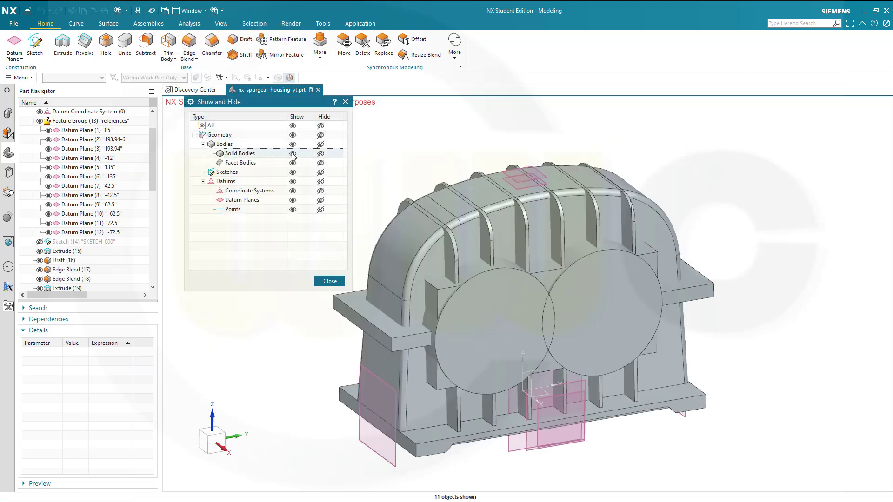
middle_drag(417, 303, 569, 276)
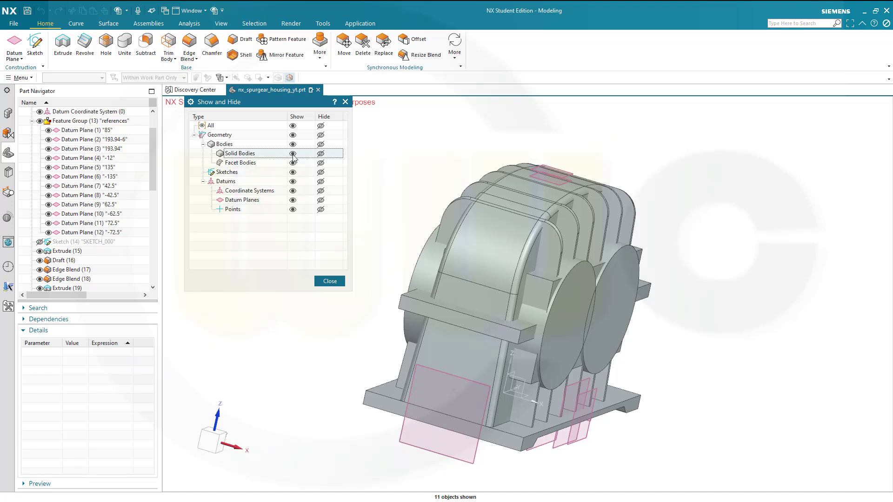
Step: Hide all solid bodies and the rectangle sketch
click(320, 154)
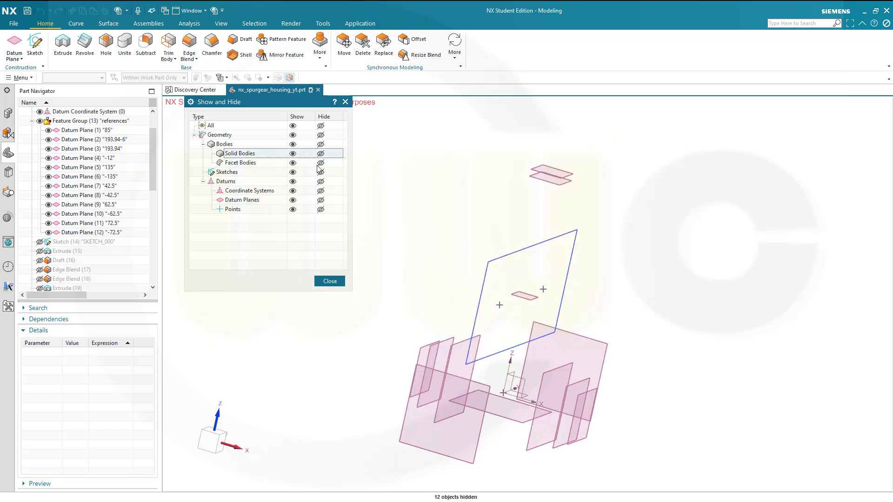
click(330, 282)
middle_drag(404, 257, 310, 261)
scroll(117, 274, down, 7)
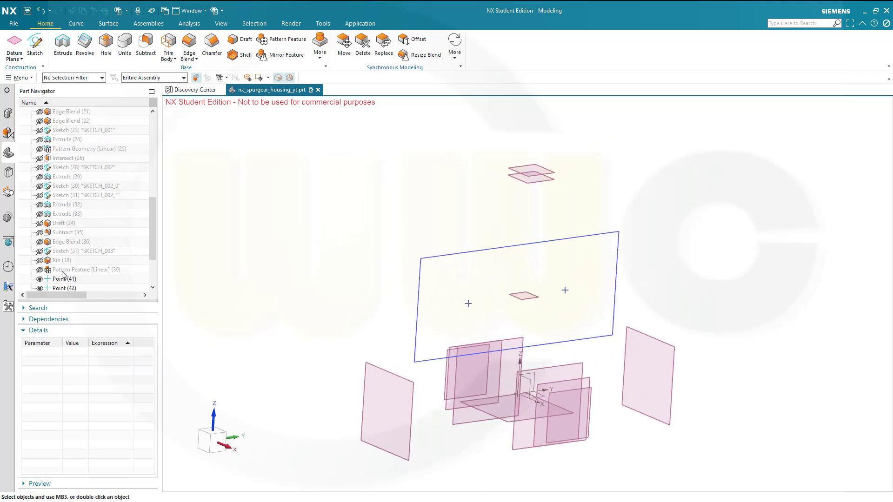
scroll(57, 274, down, 2)
scroll(74, 266, down, 1)
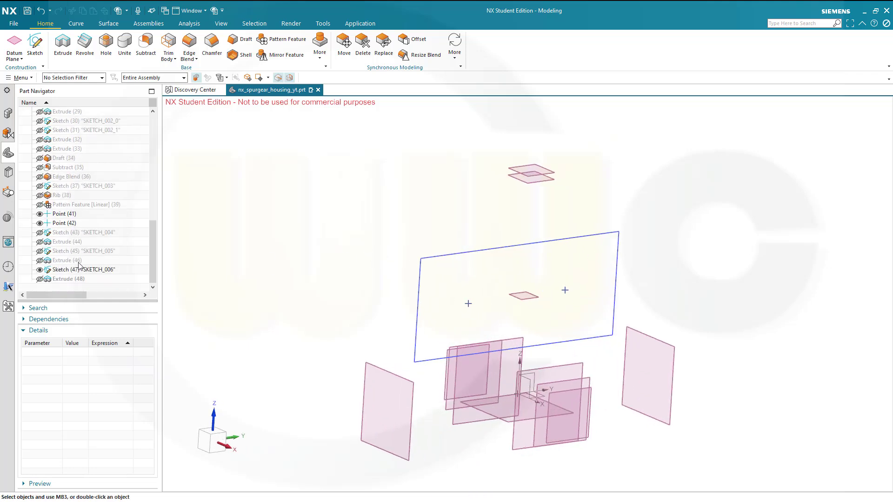
click(40, 270)
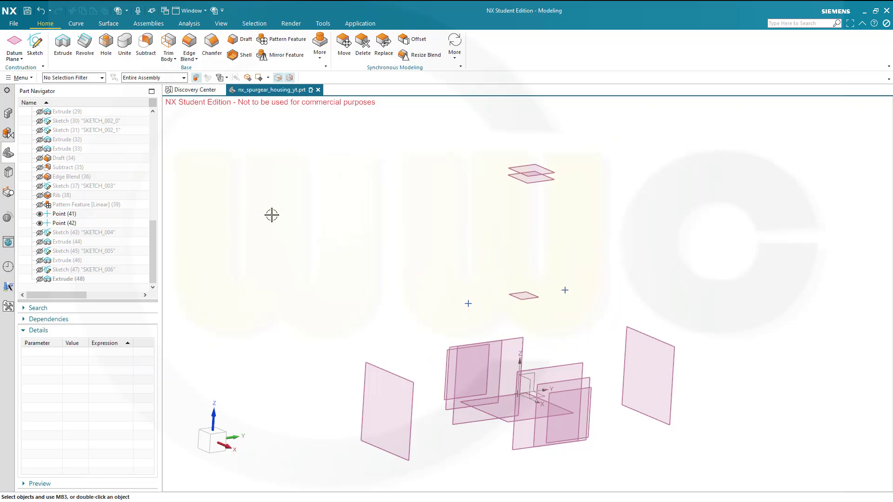
Step: Start a new sketch on the Top principal plane
mouse_move(257, 197)
middle_down()
mouse_move(260, 215)
mouse_move(254, 199)
middle_up()
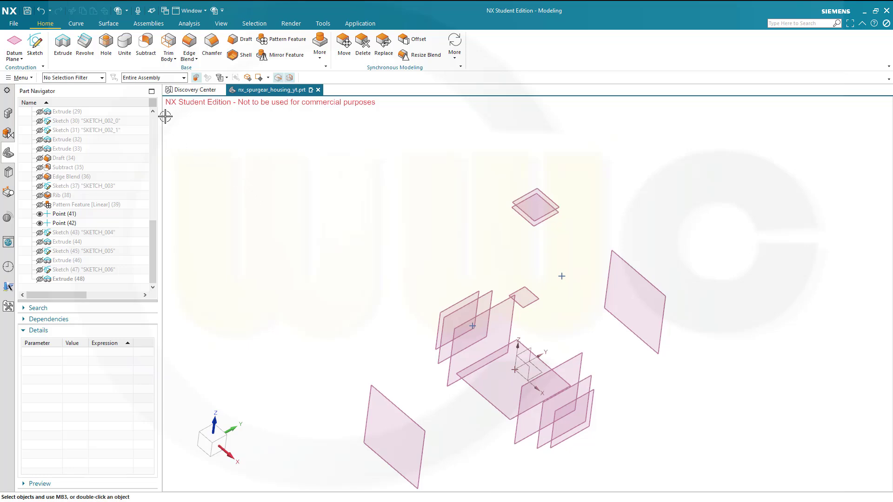
click(47, 47)
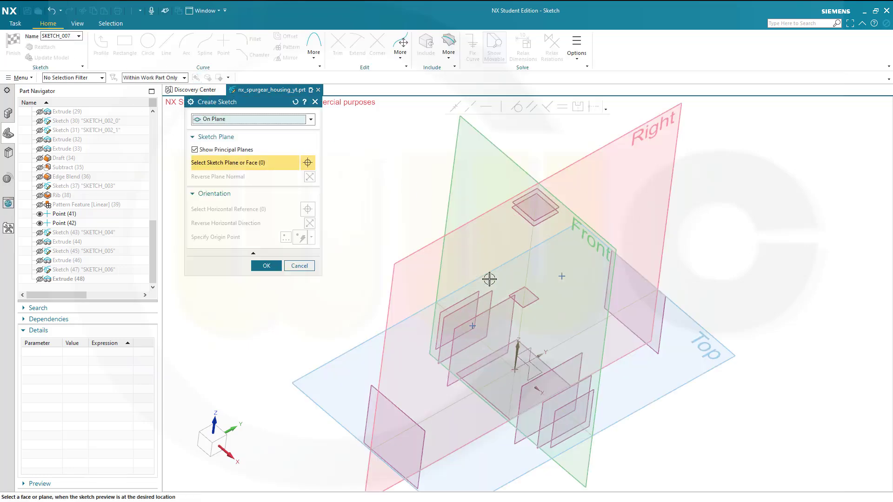
click(730, 353)
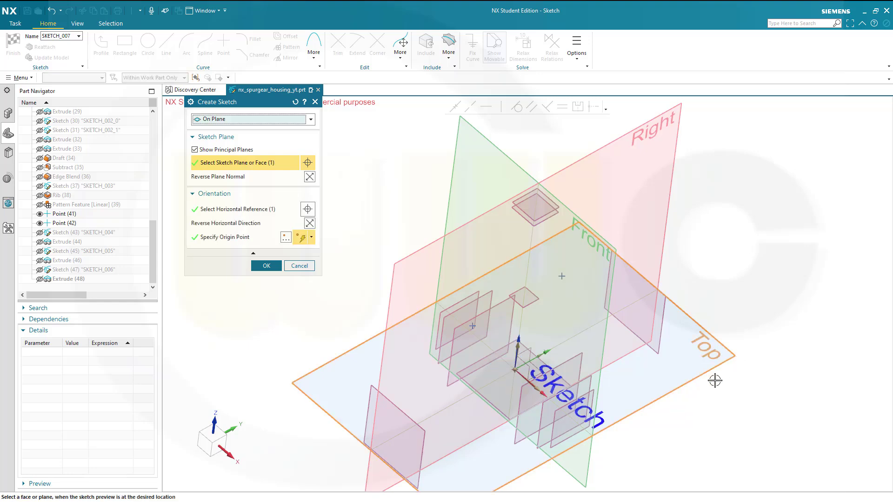
click(267, 266)
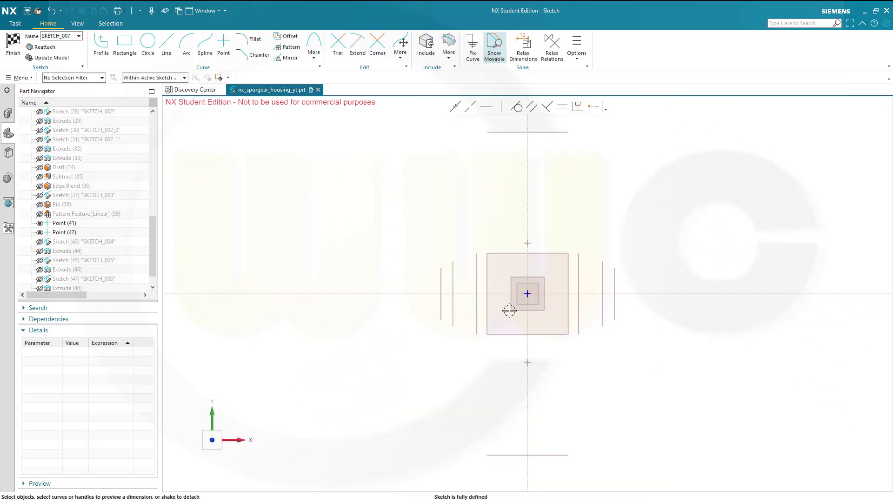
Step: Sketch a rectangle 50 mm wide and 100 mm high around the sketch origin
click(125, 45)
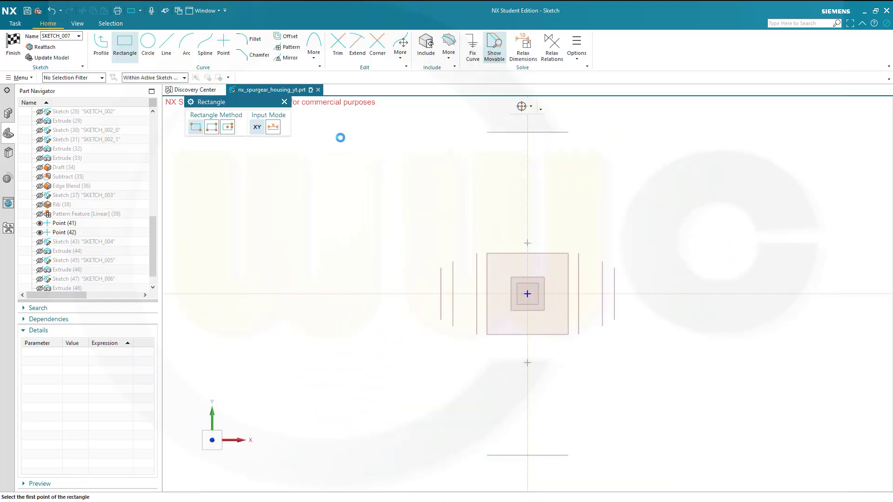
click(496, 215)
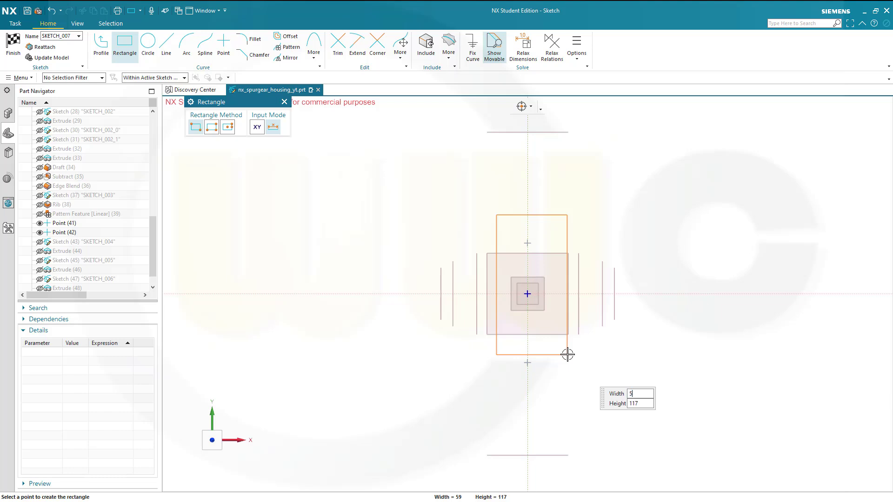
key(Tab)
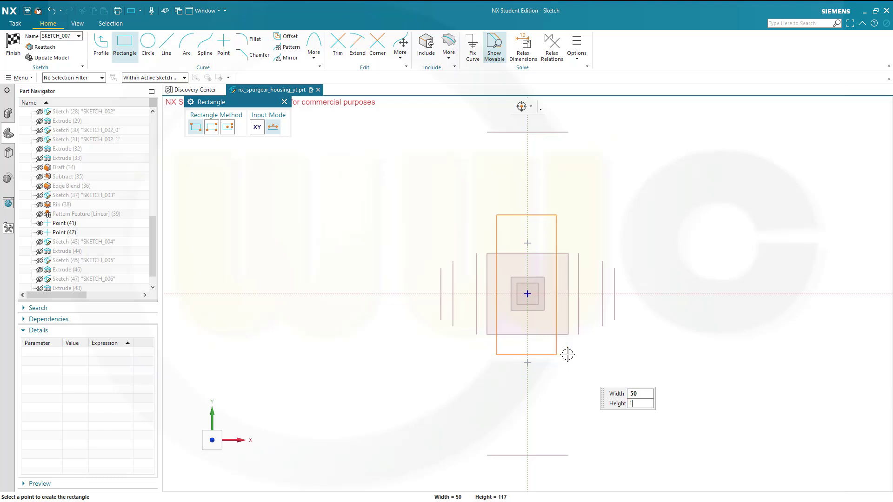
key(Tab)
click(584, 361)
key(Escape)
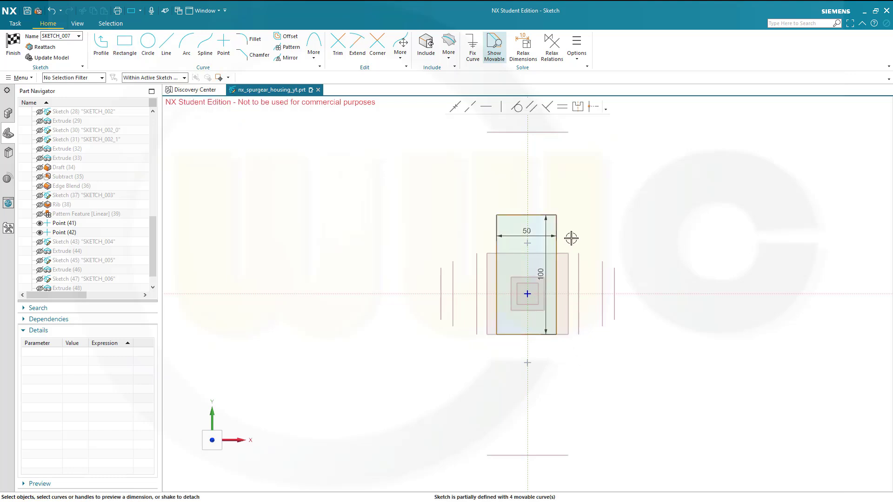
Step: Place the width dimension above the rectangle and the height dimension beyond its right edge
scroll(571, 238, up, 3)
drag(484, 224, 482, 168)
drag(516, 307, 600, 313)
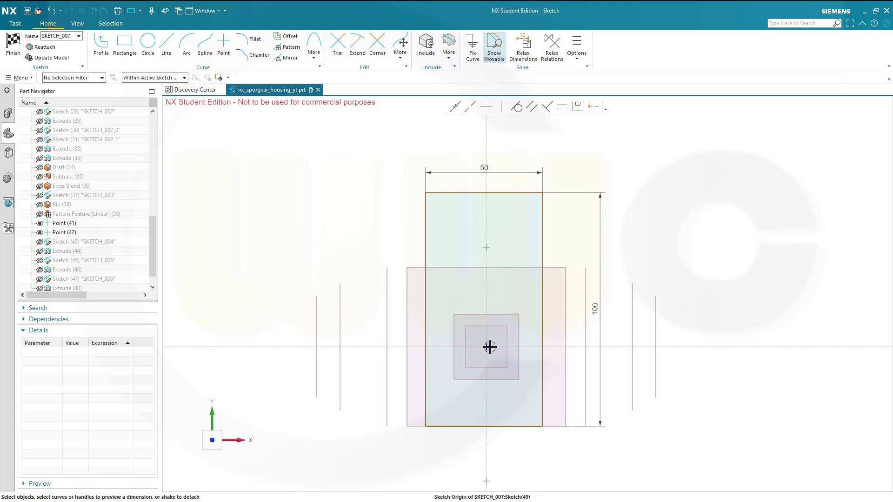